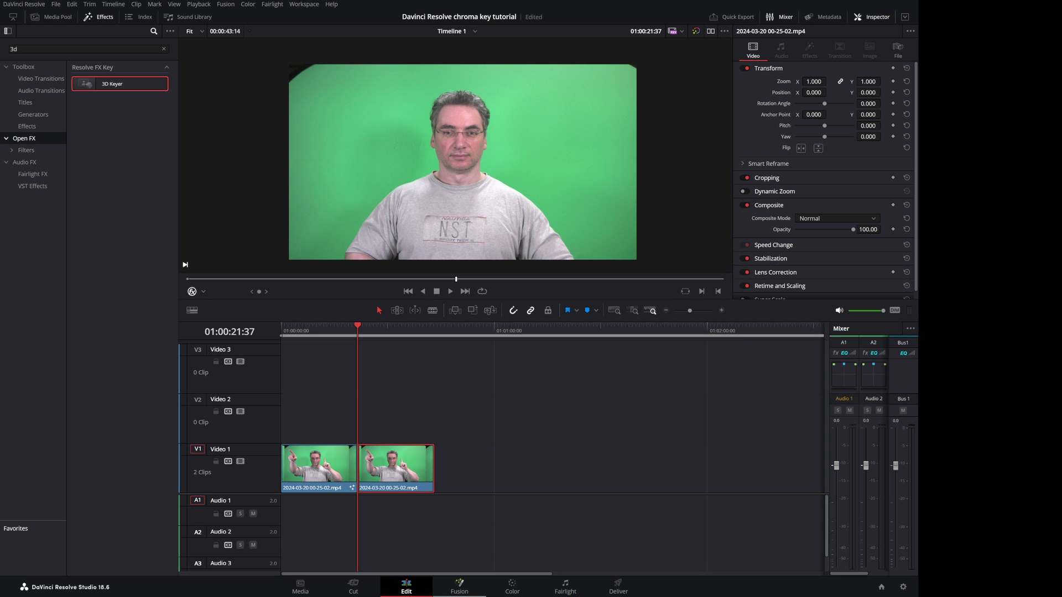
# On the Fusion page, add a Noise Reduction node between MediaIn1 and MediaOut1.
pyautogui.click(461, 590)
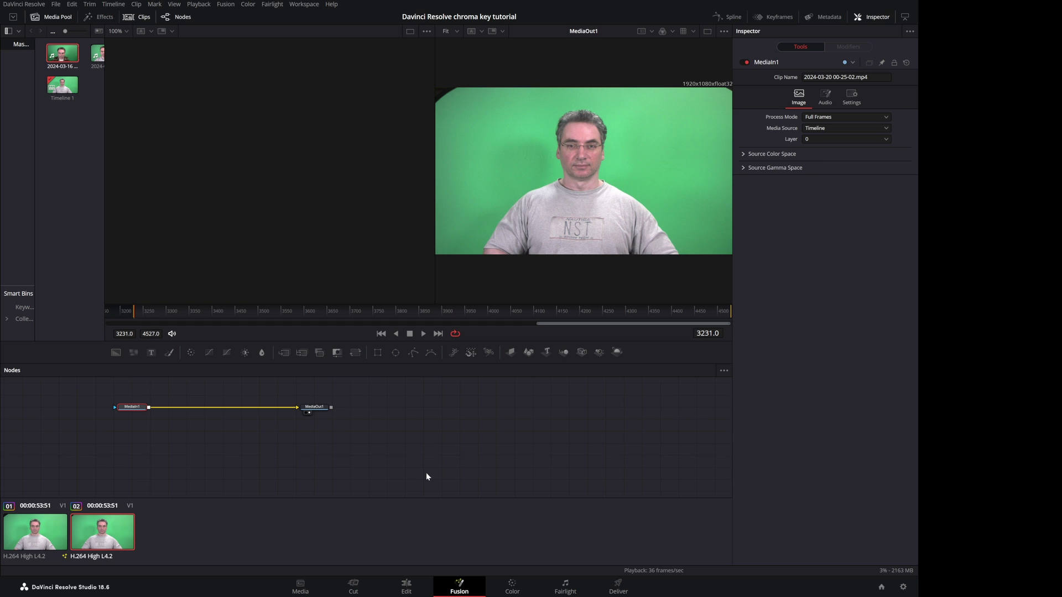
pyautogui.hotkey('shift', 'space')
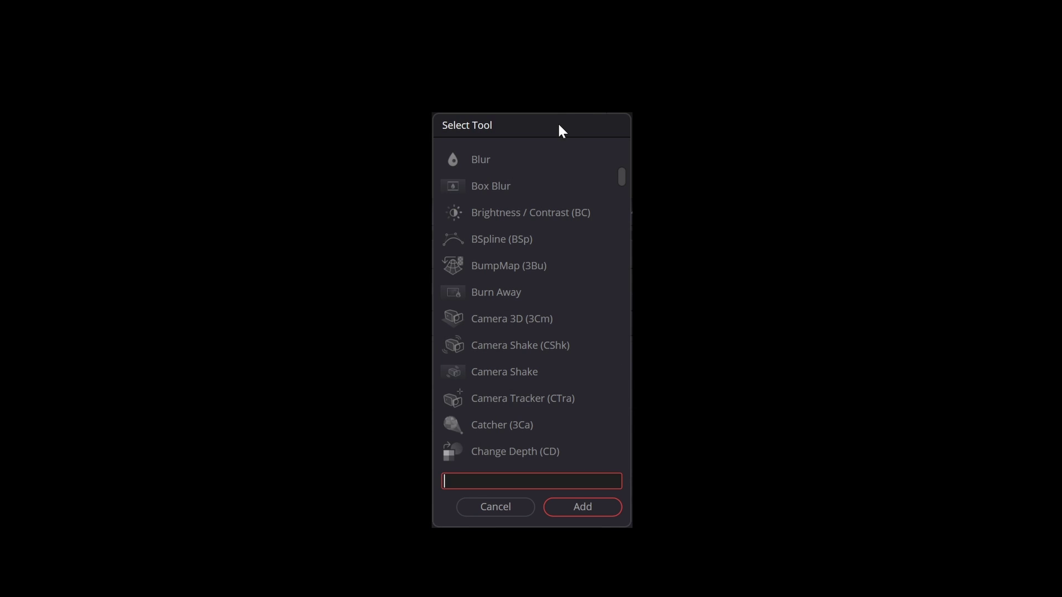
pyautogui.write('noise')
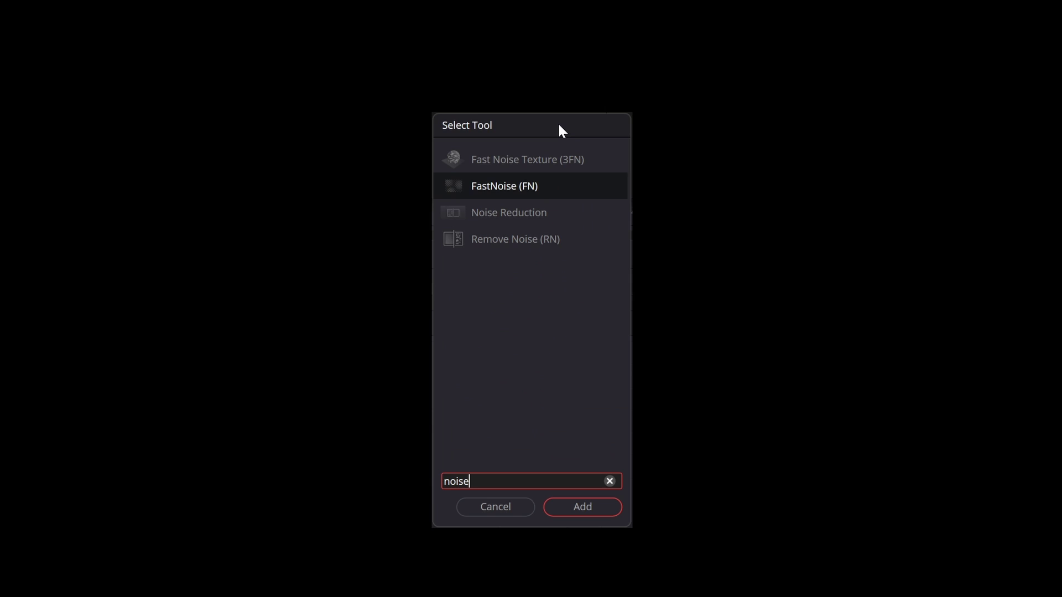
pyautogui.click(518, 218)
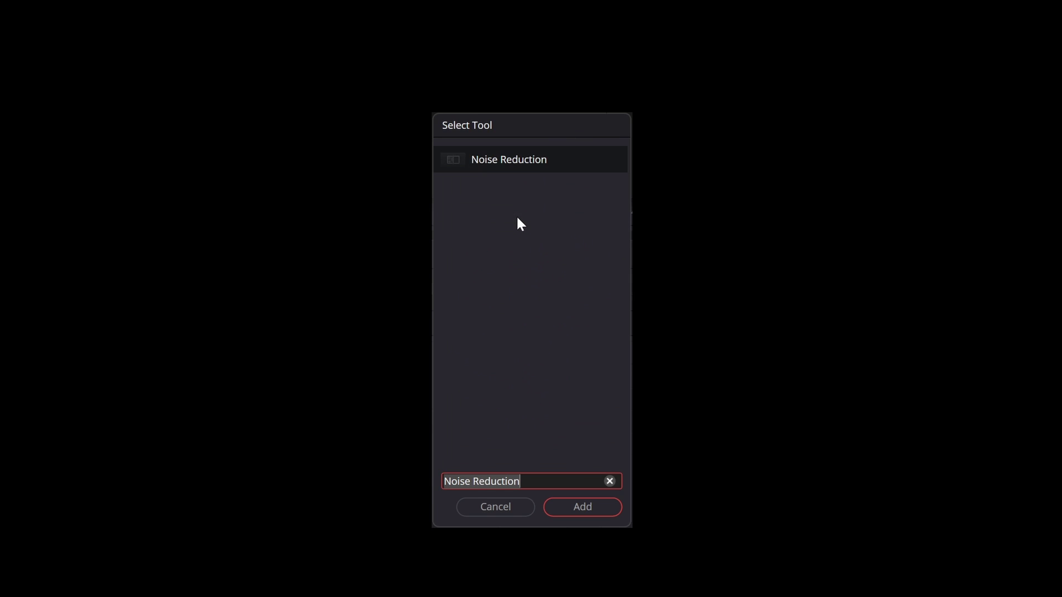
pyautogui.click(593, 506)
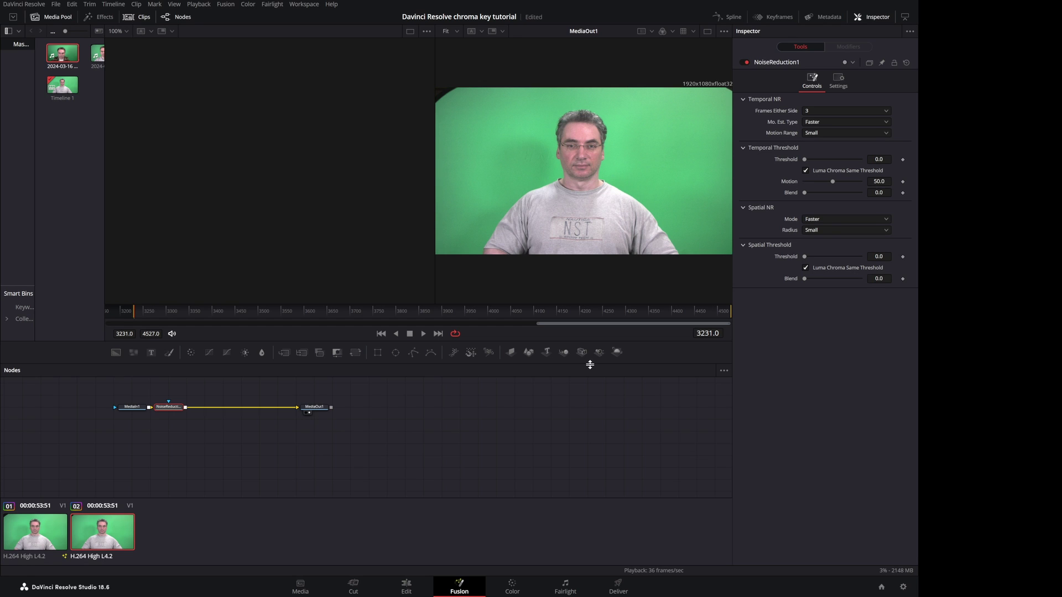
# Set the Noise Reduction motion estimation type to Better.
pyautogui.scroll(5, 563, 162)
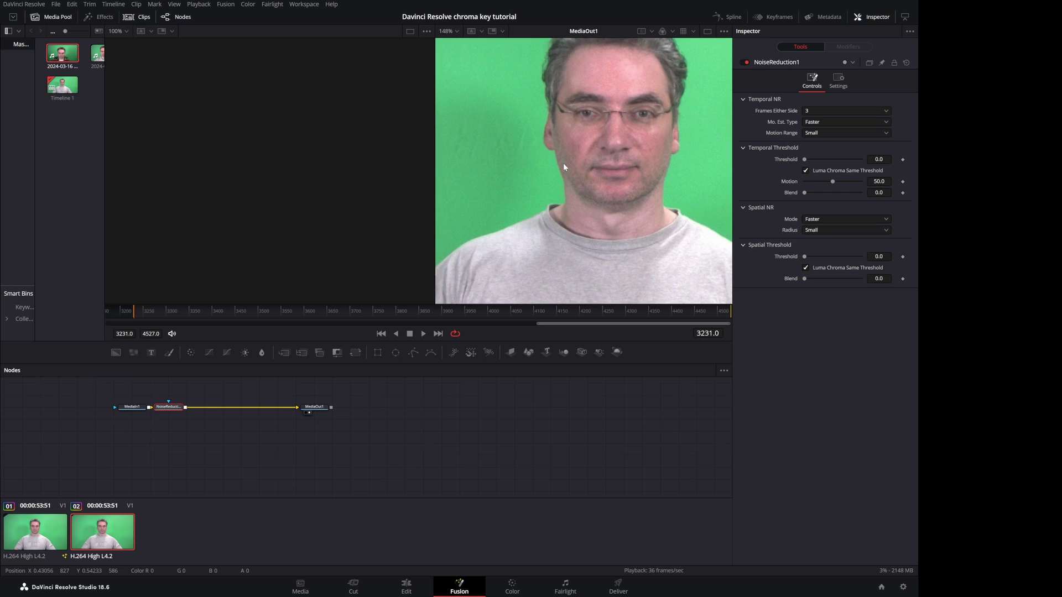
pyautogui.scroll(3, 575, 182)
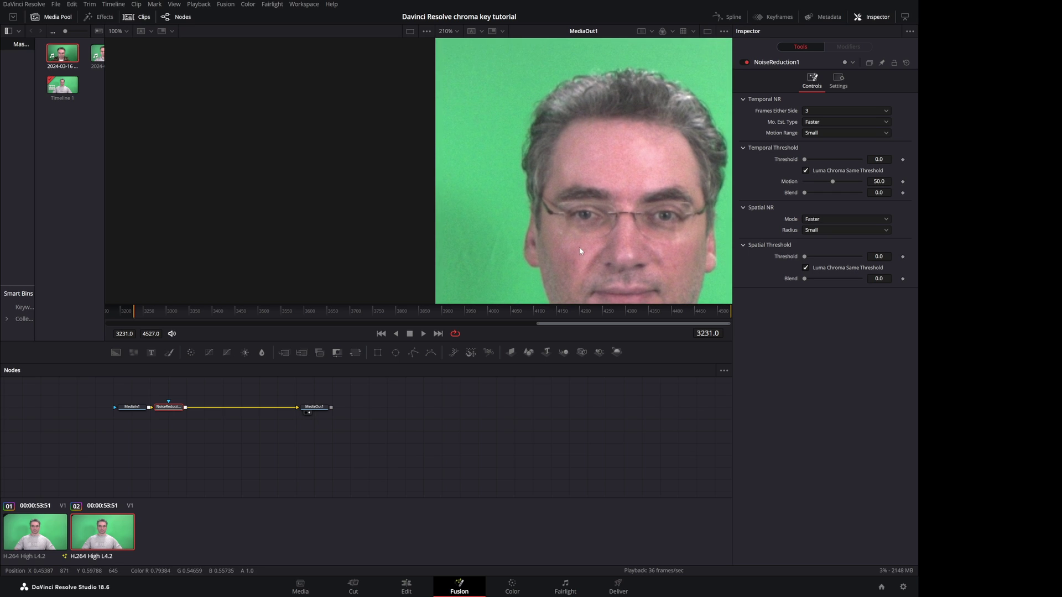
pyautogui.scroll(8, 535, 155)
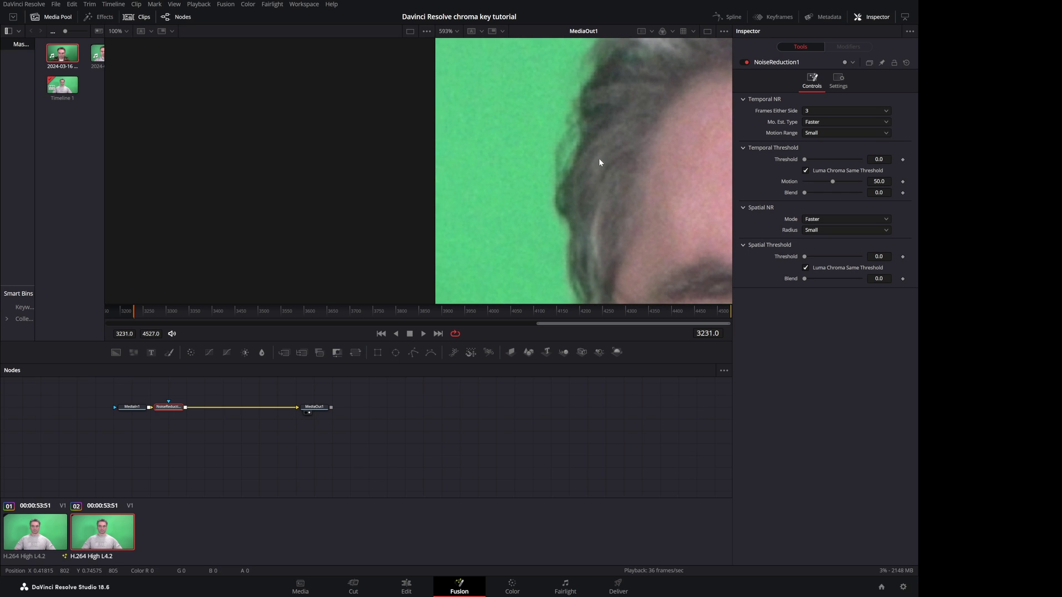
pyautogui.click(886, 122)
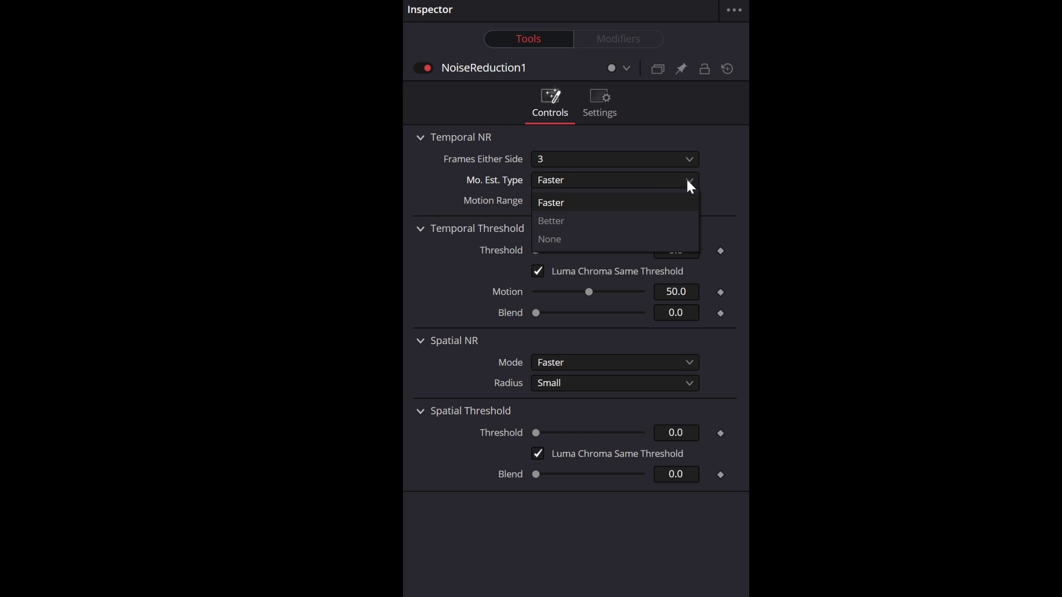
pyautogui.click(834, 144)
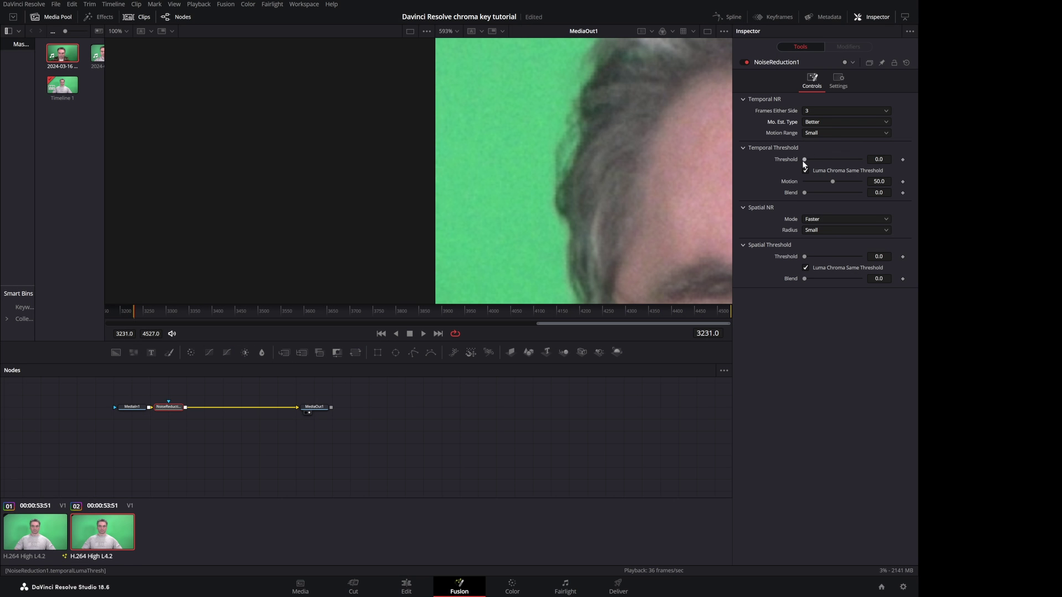
# Give luma and chroma separate thresholds, with chroma at 100 and luma at 50.
pyautogui.click(537, 271)
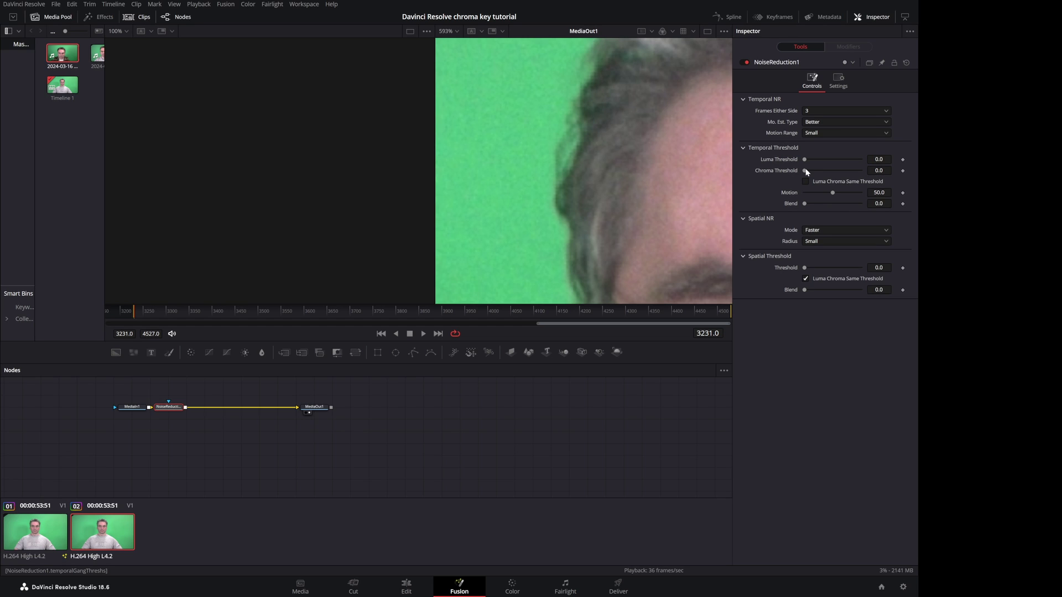
pyautogui.moveTo(804, 171); pyautogui.dragTo(894, 176)
pyautogui.click(879, 160)
pyautogui.write('50')
pyautogui.press('Tab')
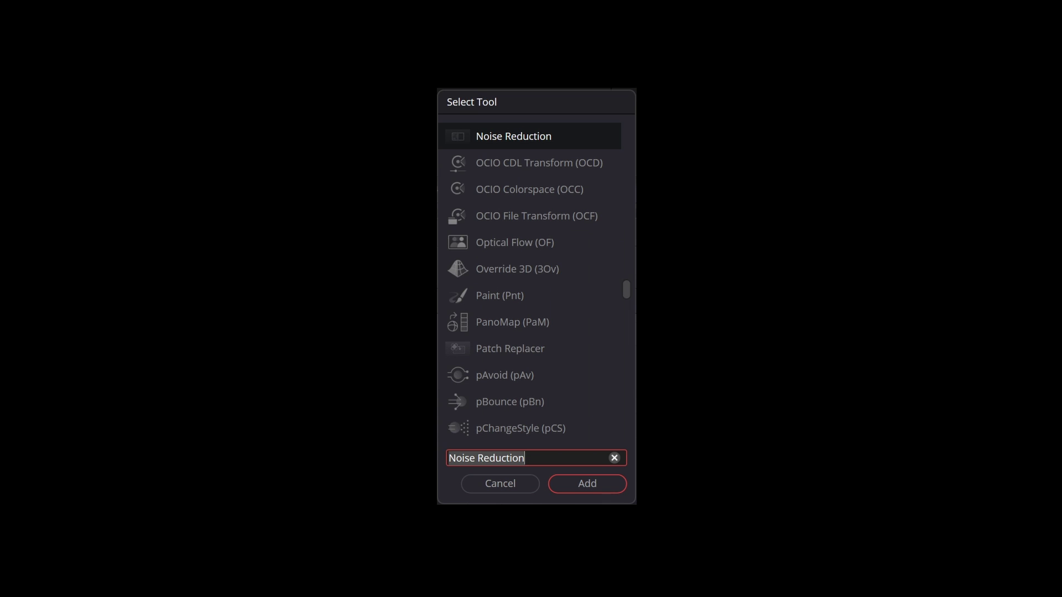
# Add a Sharpen node with Amount 0.3, then tidy NoiseReduction1 and Sharpen1 below MediaIn1.
pyautogui.write('shar')
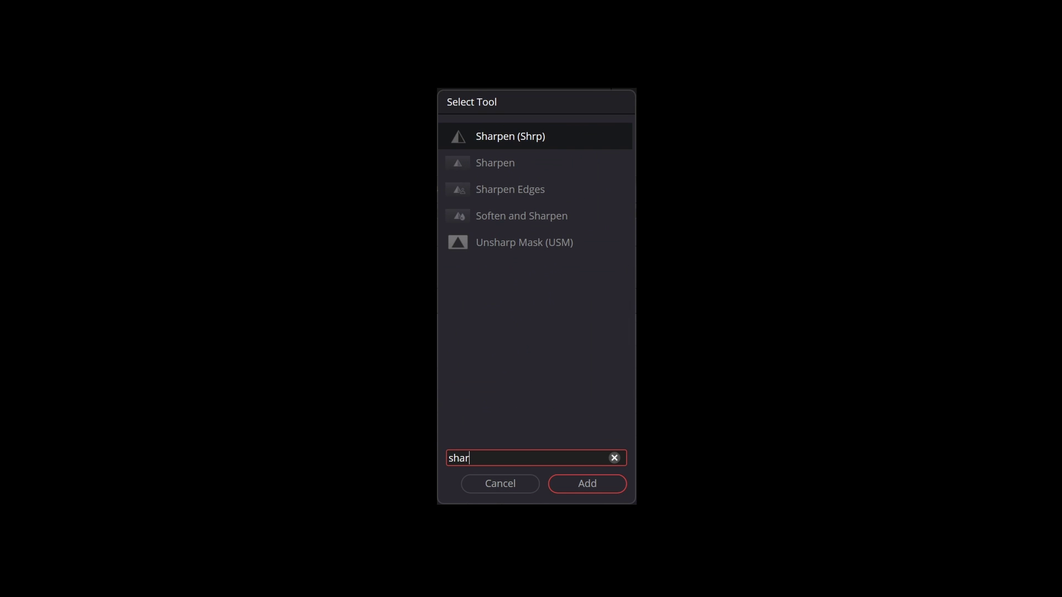
pyautogui.write('pen')
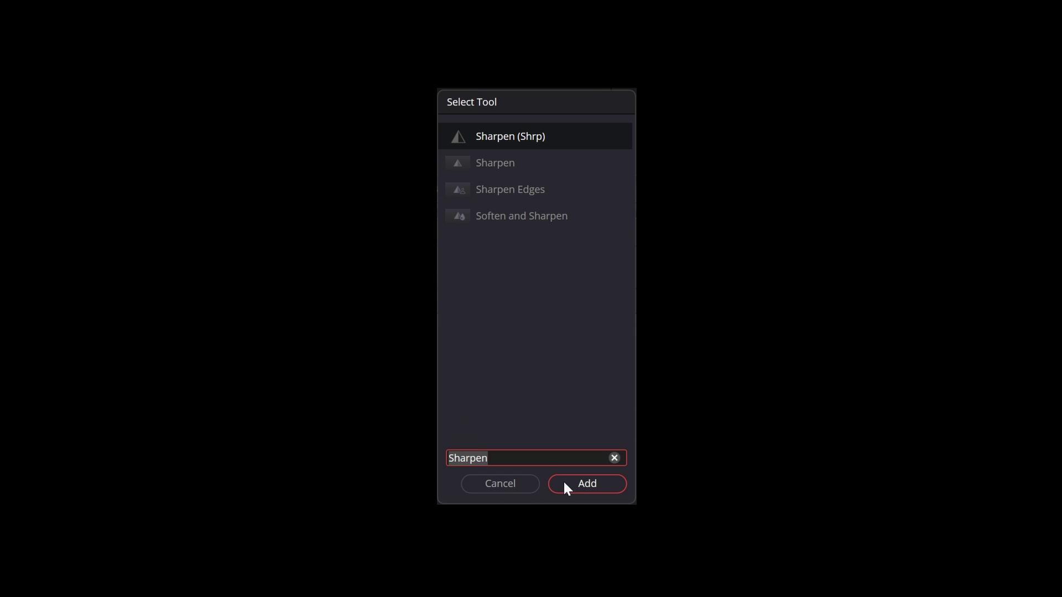
pyautogui.click(576, 486)
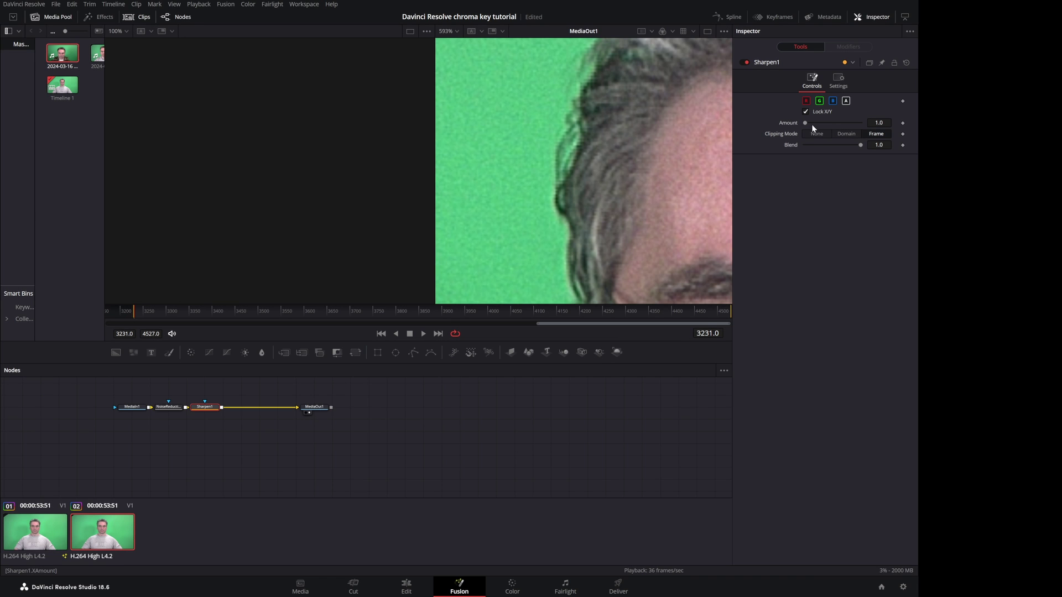
pyautogui.moveTo(807, 122); pyautogui.dragTo(805, 124)
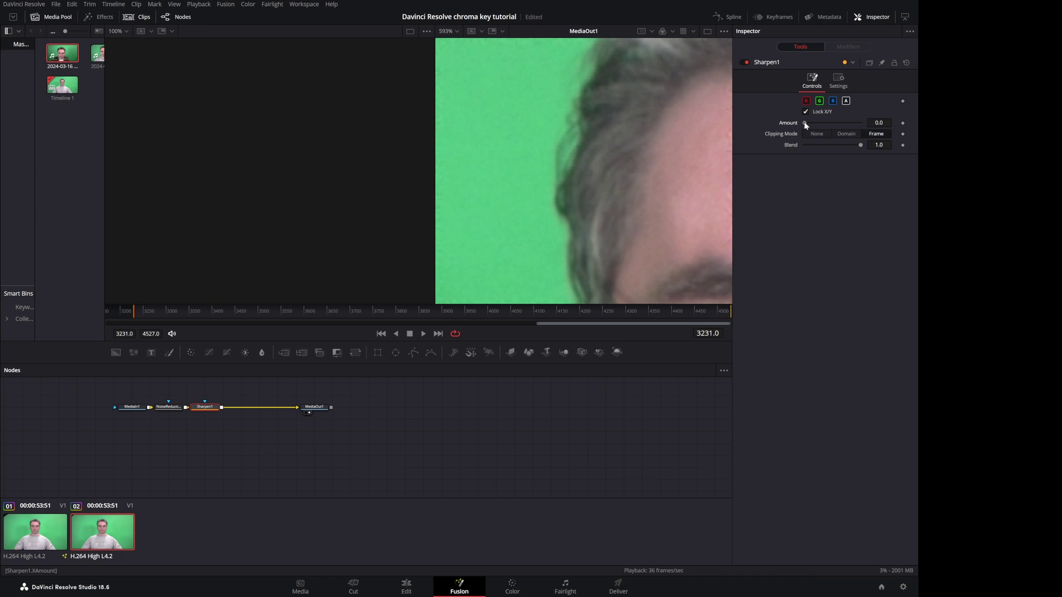
pyautogui.click(886, 124)
pyautogui.press('BackSpace')
pyautogui.write('3')
pyautogui.press('Tab')
pyautogui.moveTo(169, 407); pyautogui.dragTo(131, 433)
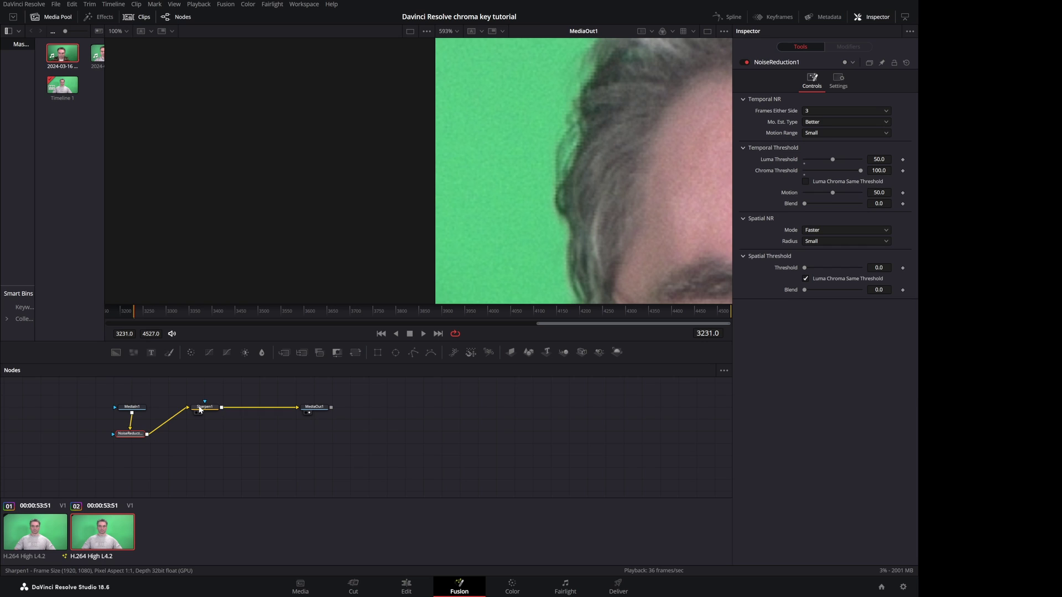
pyautogui.moveTo(200, 409); pyautogui.dragTo(185, 437)
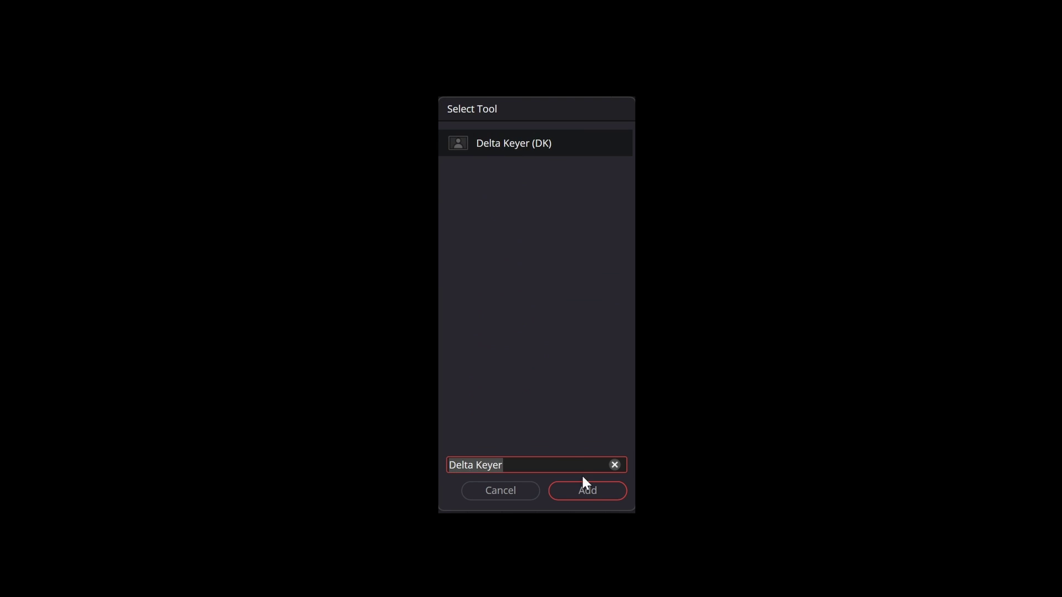
# Add a Delta Keyer after Sharpen1, preview it in the left viewer, and save.
pyautogui.click(585, 489)
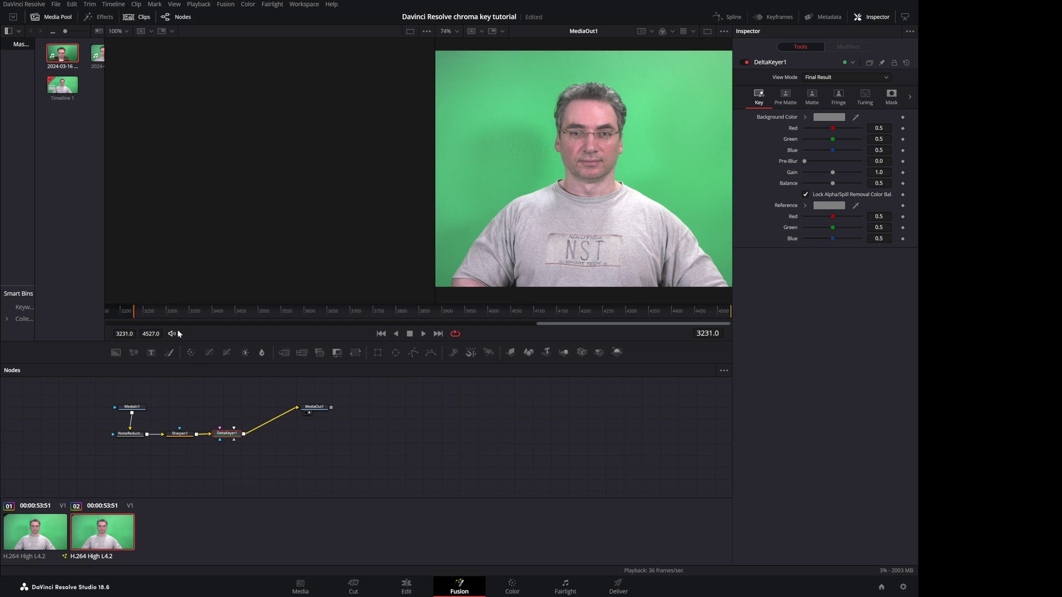
pyautogui.moveTo(232, 436); pyautogui.dragTo(245, 222)
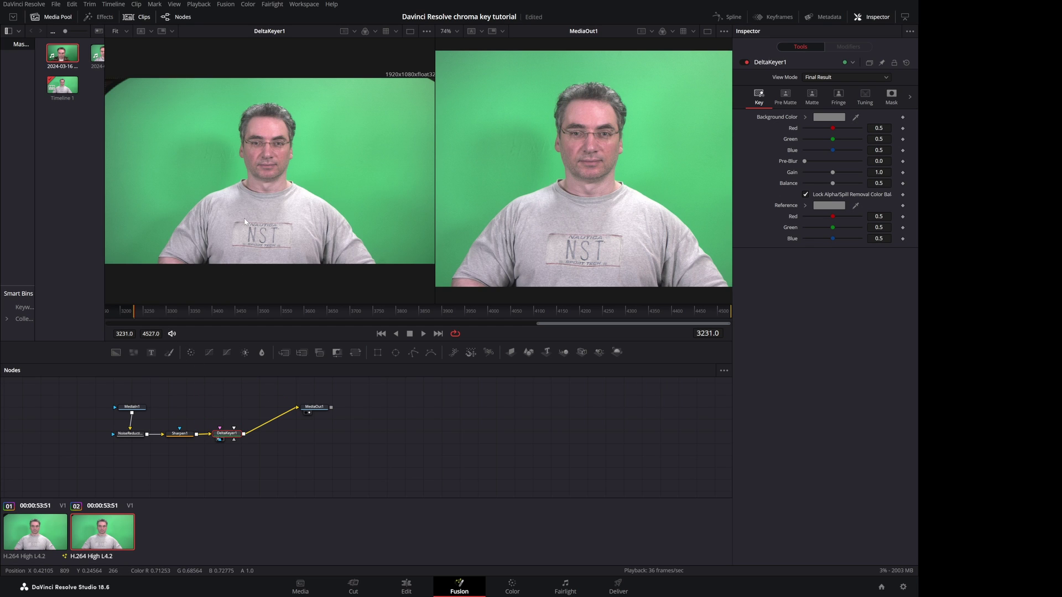
pyautogui.hotkey('ctrl', 's')
# View the keyer's Alpha channel and sample the green screen as the key colour.
pyautogui.click(375, 31)
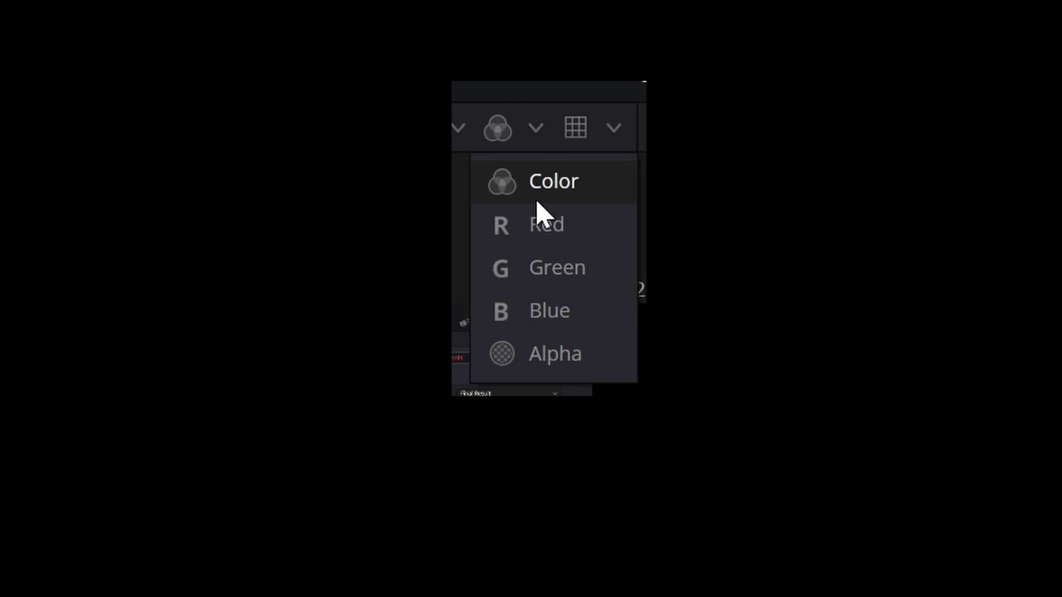
pyautogui.click(553, 354)
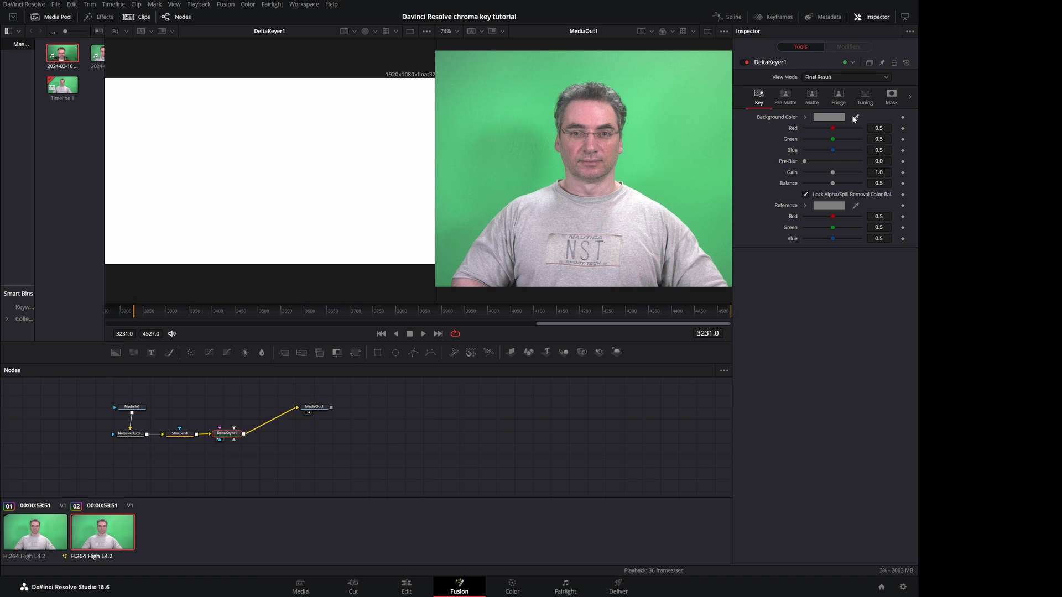
pyautogui.moveTo(776, 105); pyautogui.dragTo(538, 152)
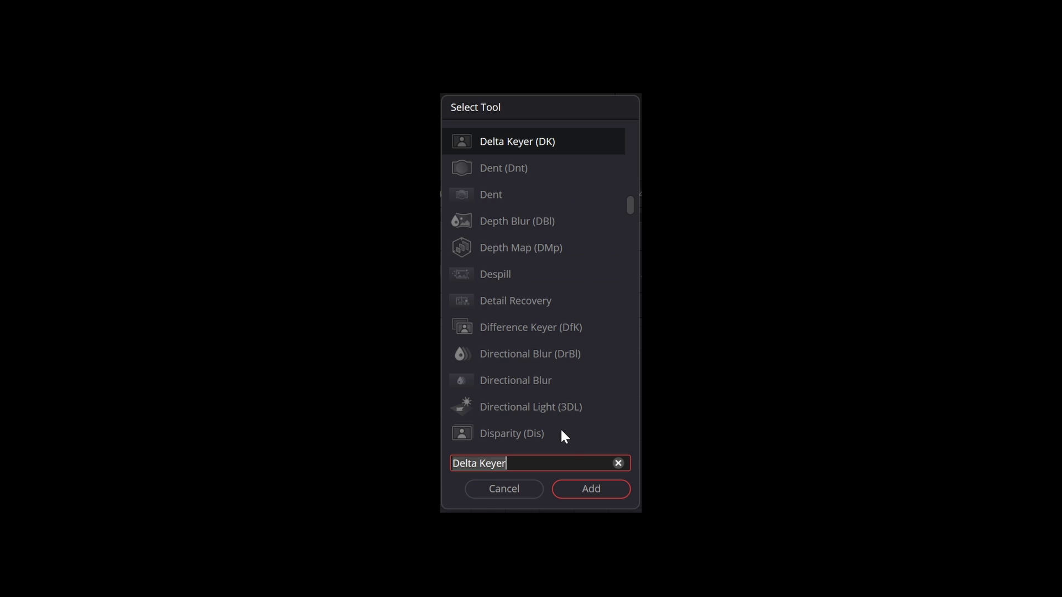
# Add a Clean Plate node fed from NoiseReduction1 and show it in the left viewer.
pyautogui.hotkey('ctrl', 'a')
pyautogui.write('clean')
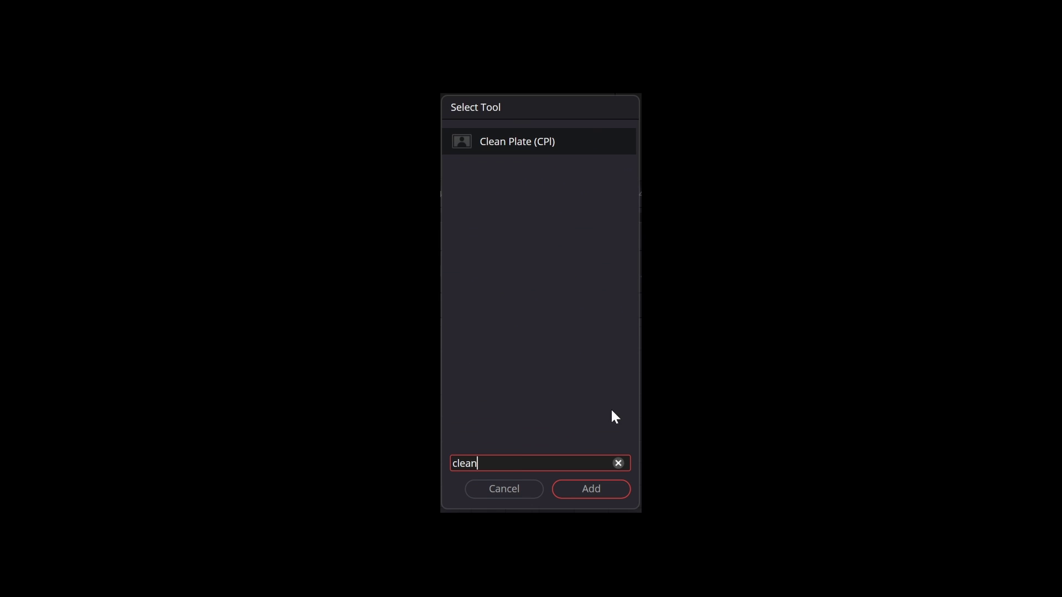
pyautogui.click(530, 141)
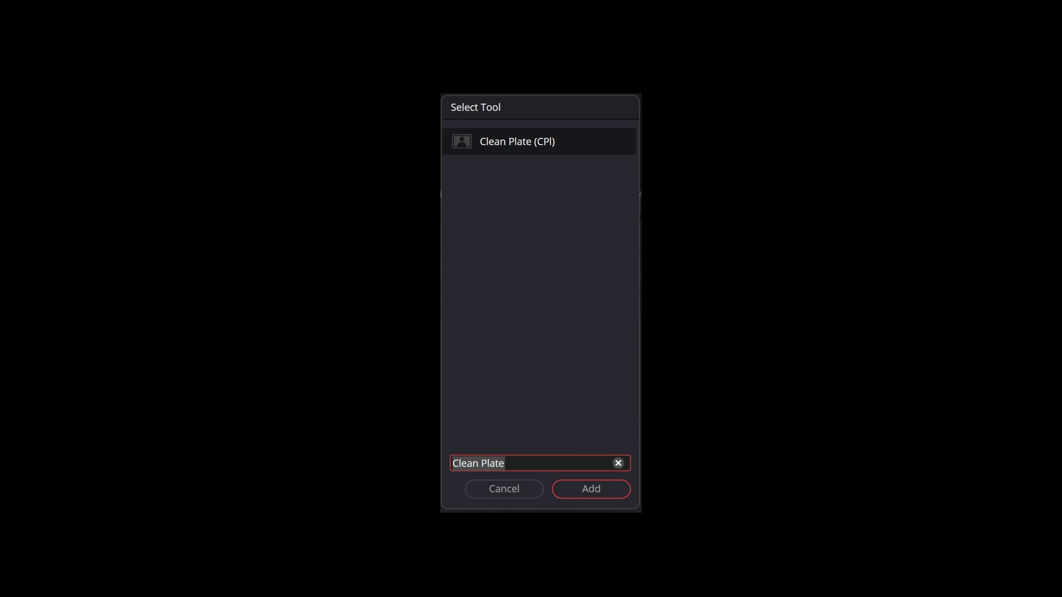
pyautogui.press('Return')
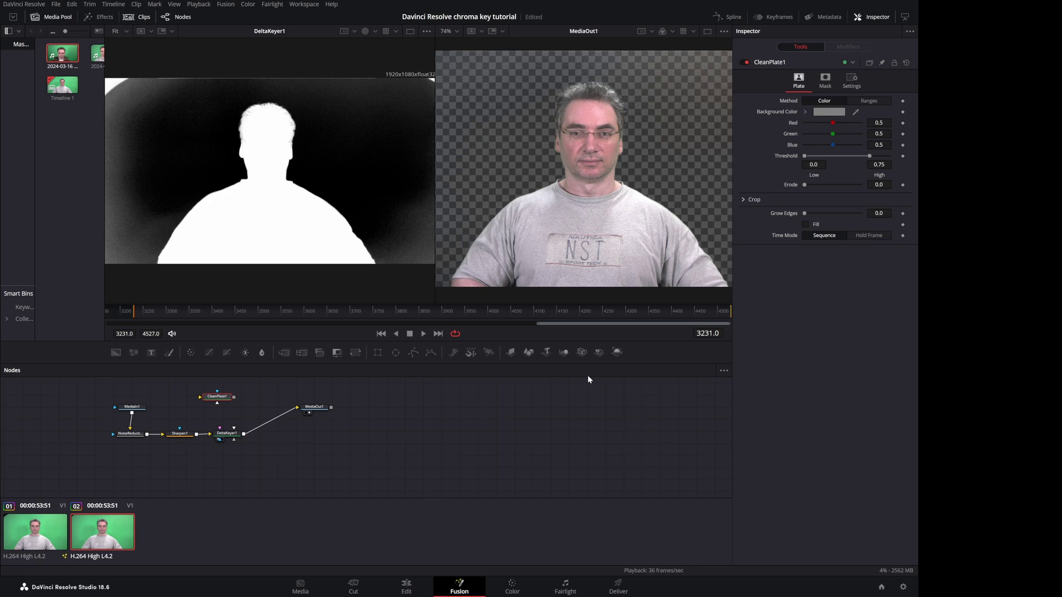
pyautogui.moveTo(147, 434); pyautogui.dragTo(200, 399)
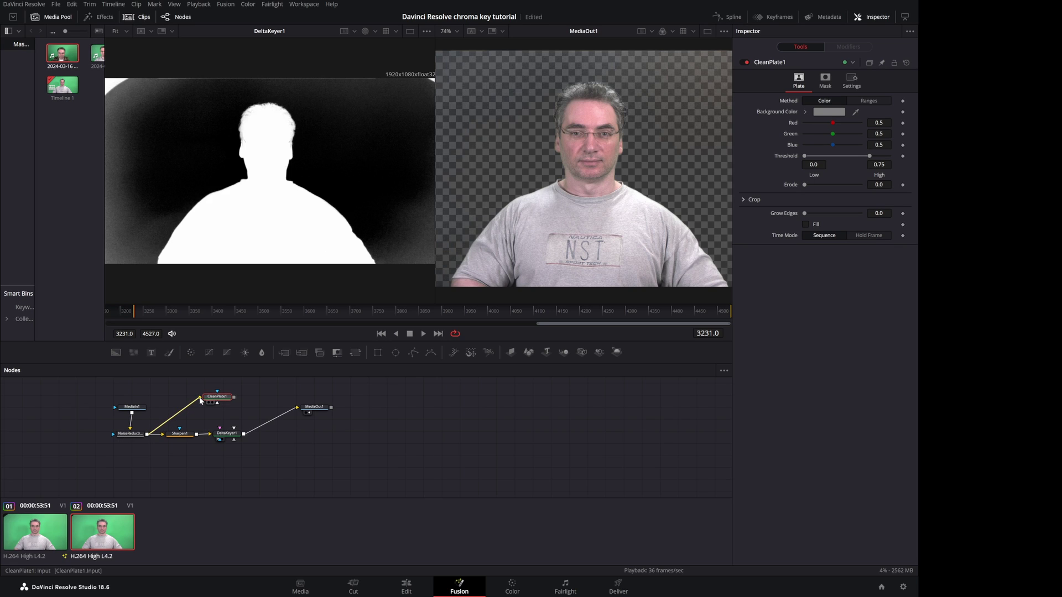
pyautogui.press('1')
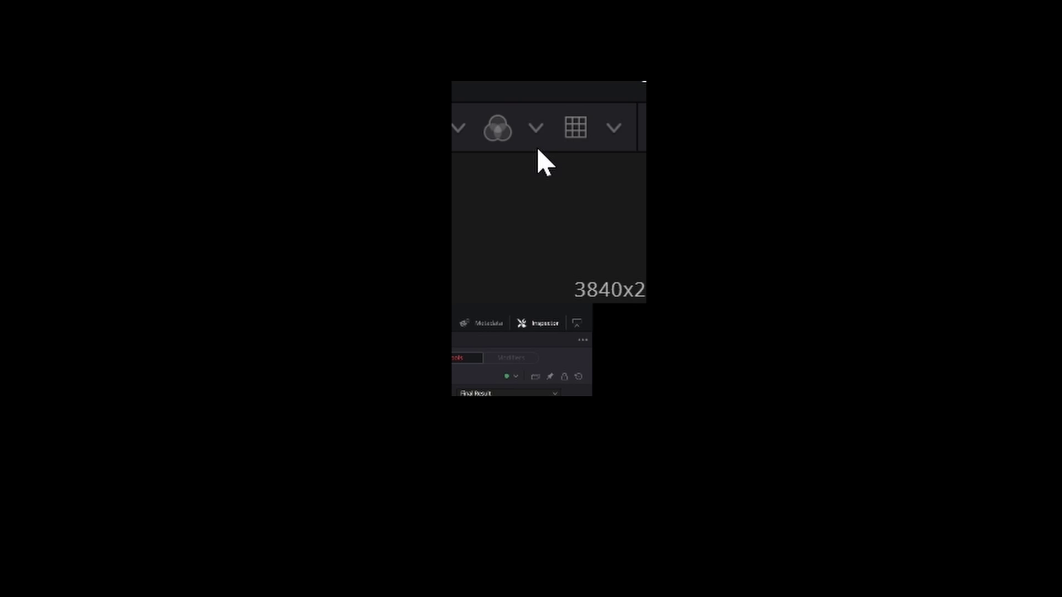
# Sample the green screen for the clean plate, erode it slightly, and grow edges to 0.2.
pyautogui.click(376, 32)
pyautogui.click(376, 46)
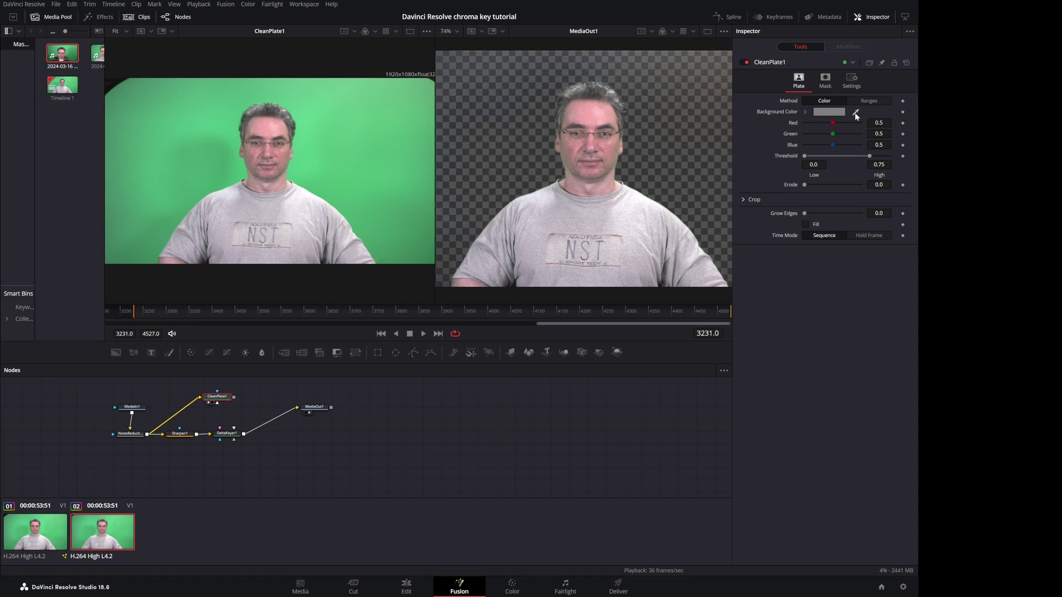
pyautogui.moveTo(815, 113); pyautogui.dragTo(352, 144)
pyautogui.scroll(2, 264, 127)
pyautogui.scroll(3, 266, 129)
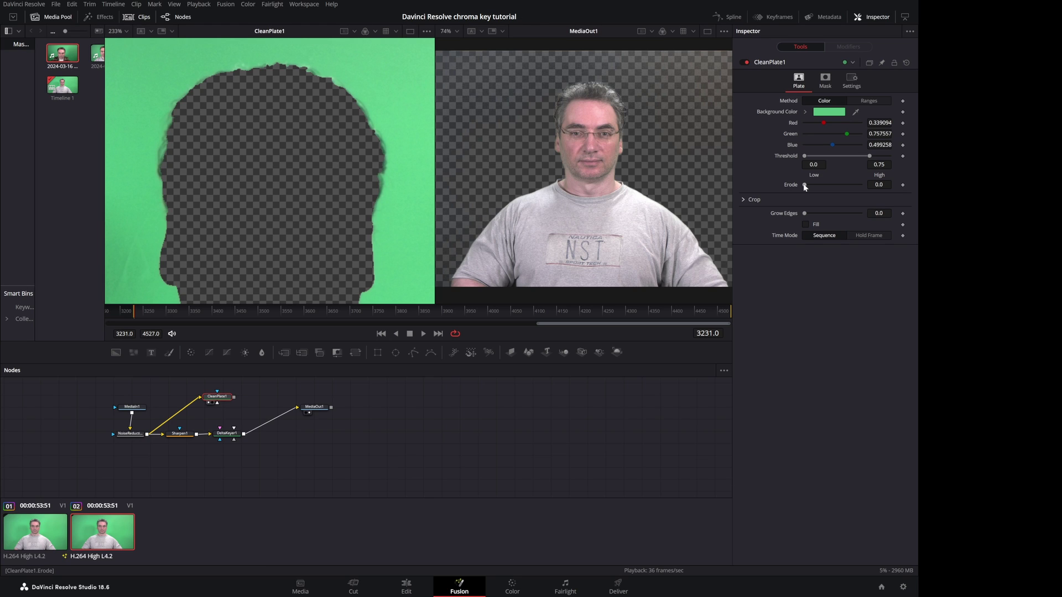
pyautogui.moveTo(805, 187); pyautogui.dragTo(815, 187)
pyautogui.hotkey('ctrl', 'f')
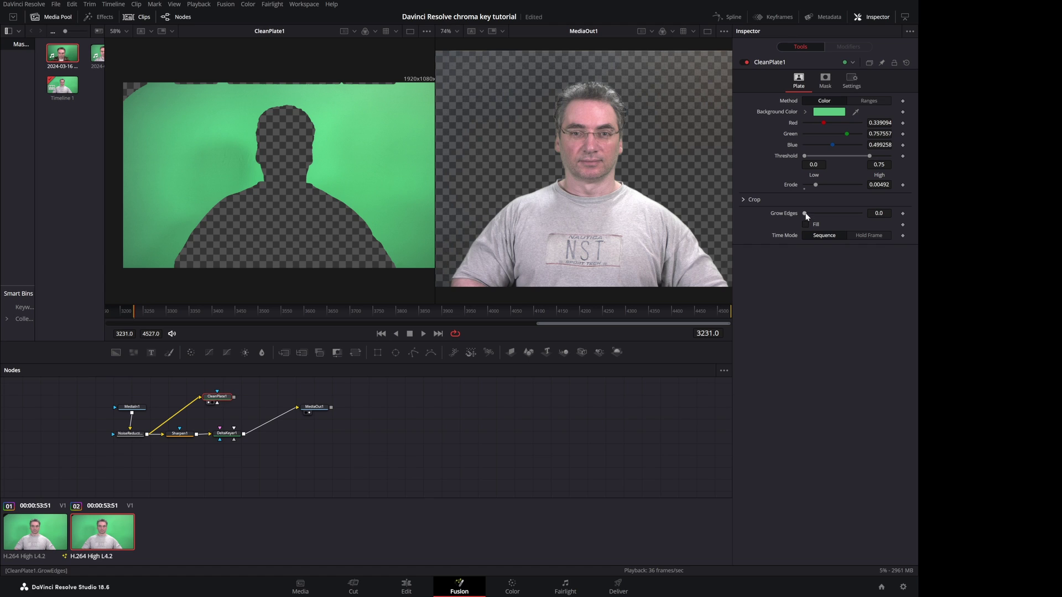
pyautogui.moveTo(806, 215); pyautogui.dragTo(824, 213)
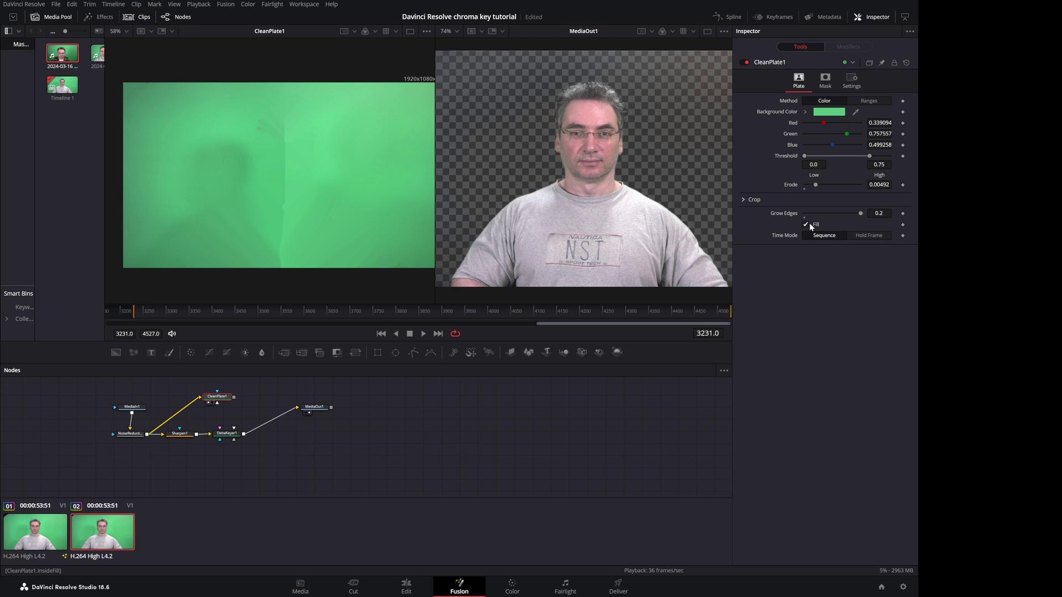
pyautogui.hotkey('shift', 'space')
pyautogui.write('blur')
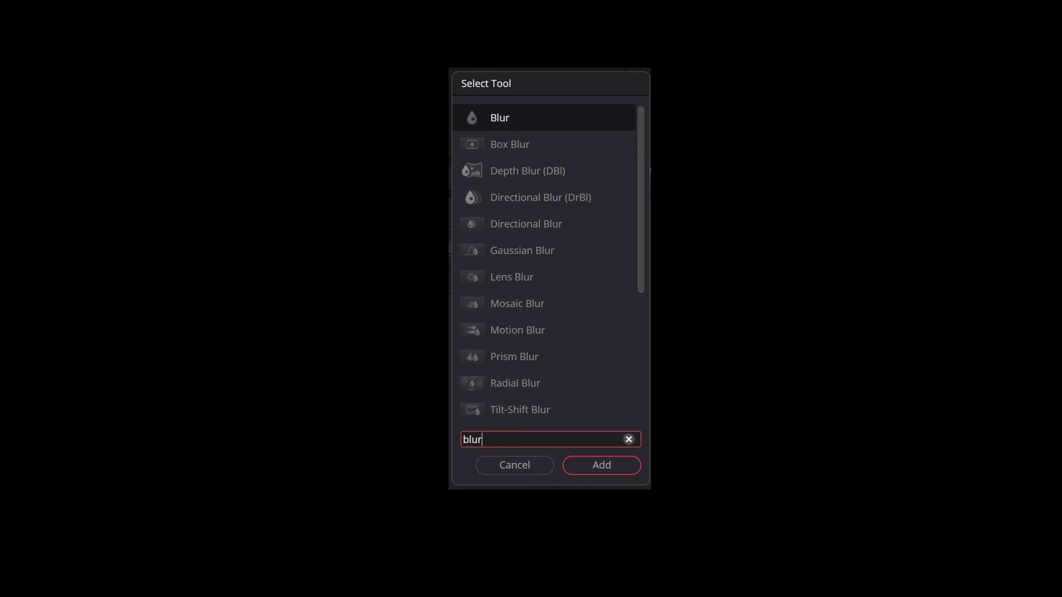
# Add a Blur of size about 91 after CleanPlate1, wire it into DeltaKeyer1's matte input, and save.
pyautogui.click(607, 469)
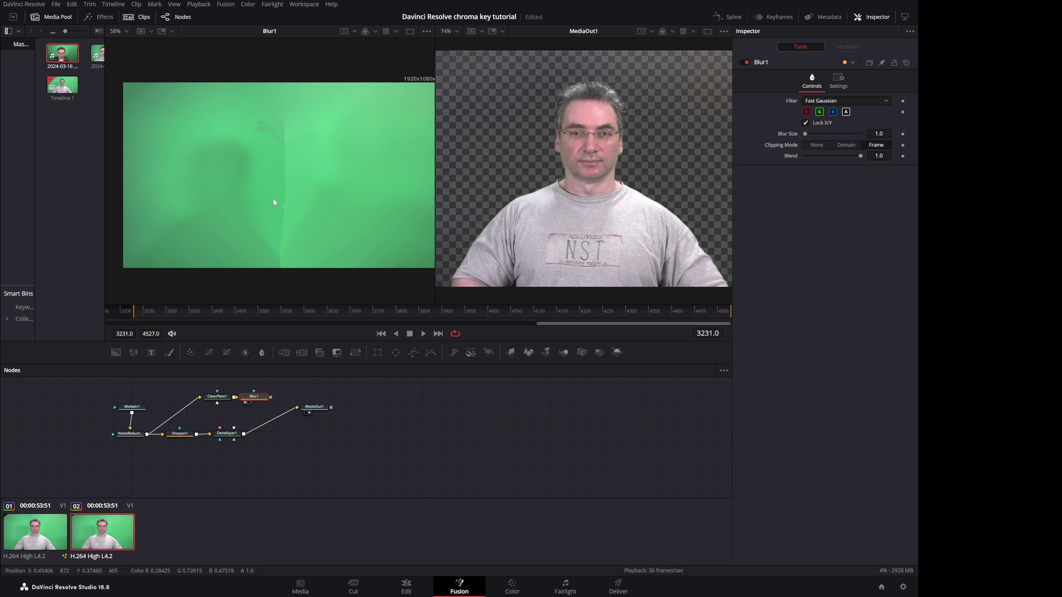
pyautogui.moveTo(805, 134); pyautogui.dragTo(855, 134)
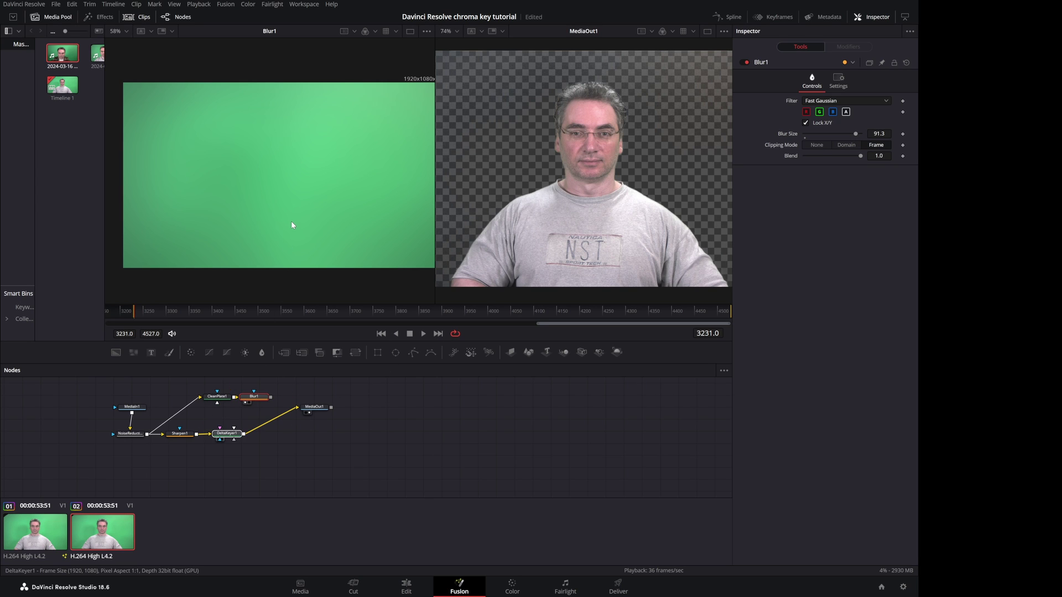
pyautogui.press('1')
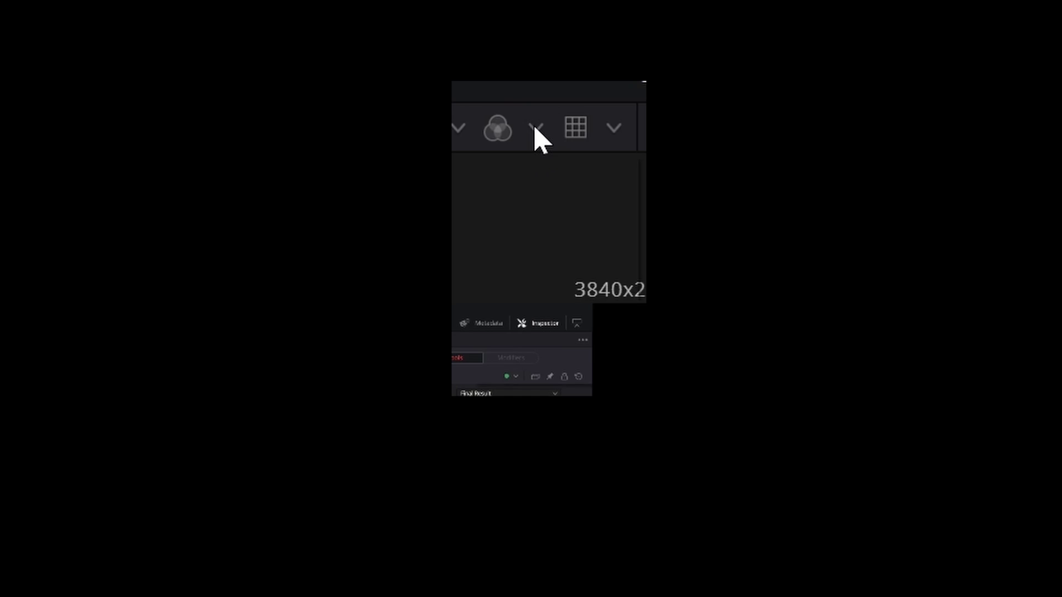
pyautogui.click(535, 130)
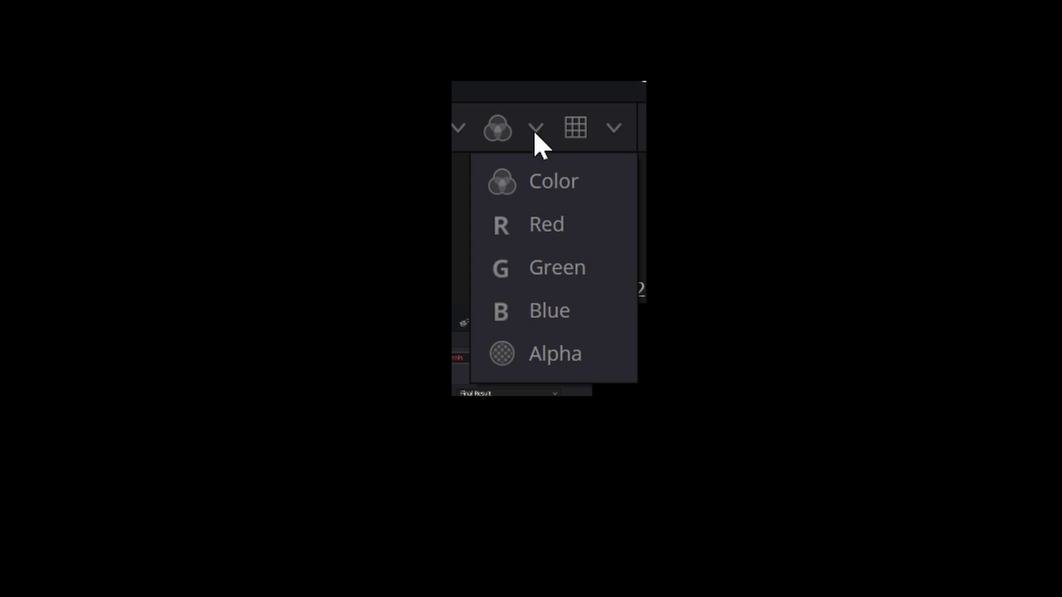
pyautogui.click(564, 356)
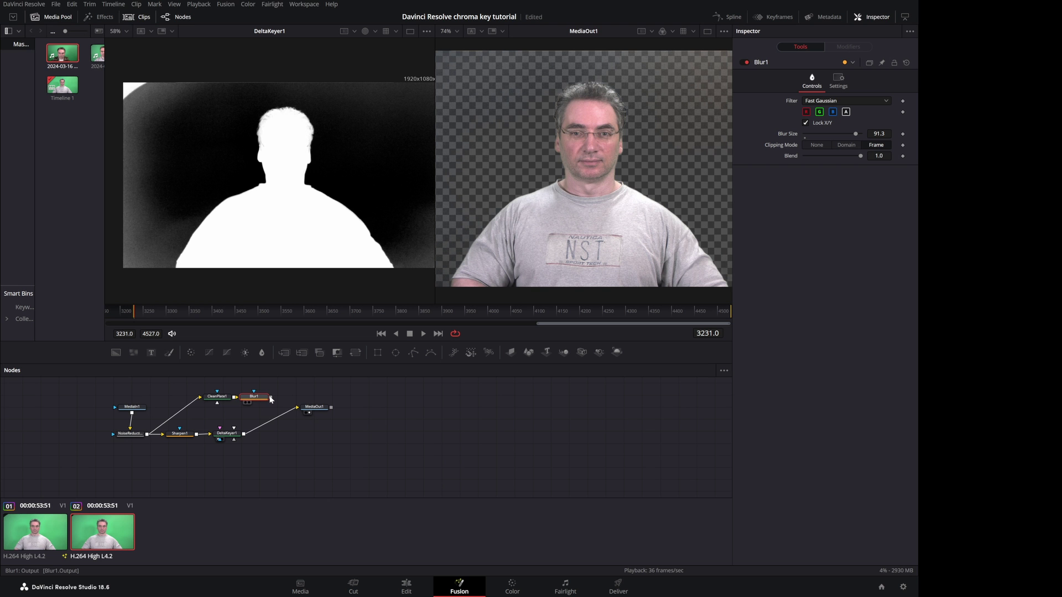
pyautogui.moveTo(270, 398); pyautogui.dragTo(220, 431)
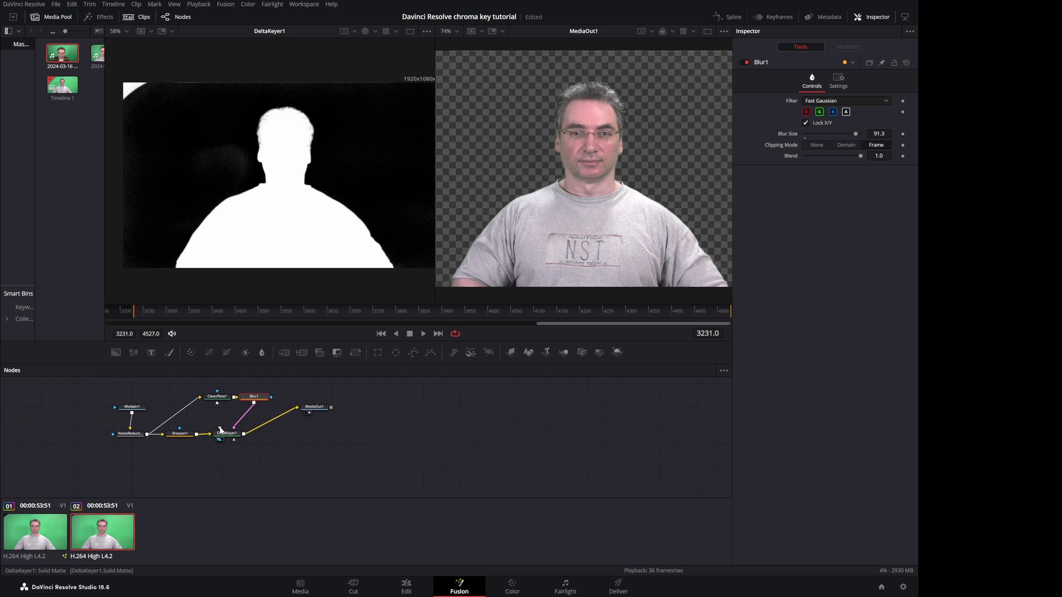
pyautogui.hotkey('ctrl', 's')
pyautogui.scroll(-2, 268, 237)
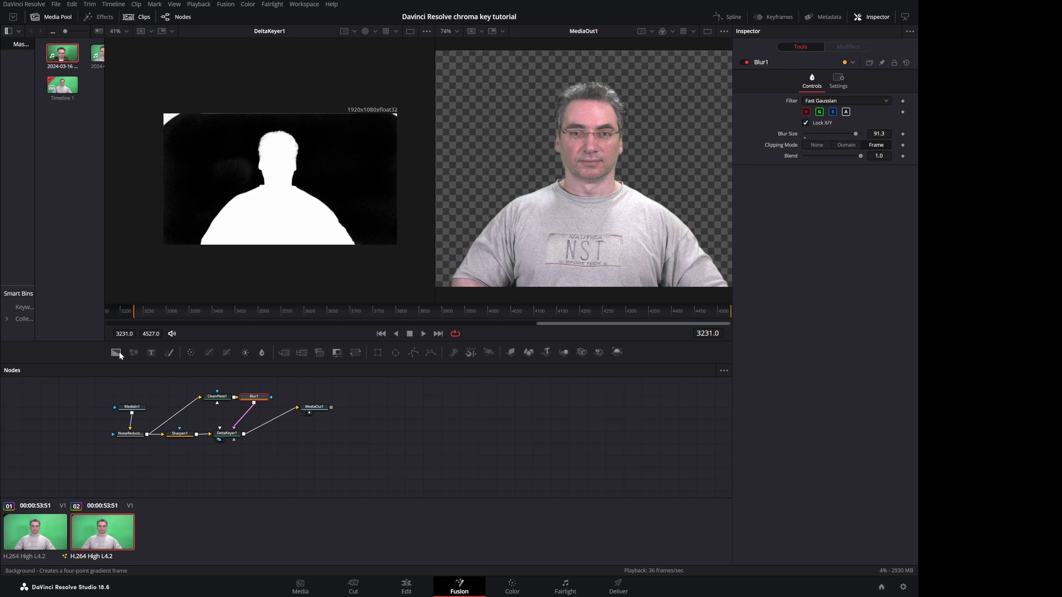
# Add Background and Merge nodes and route DeltaKeyer1 into the Merge foreground.
pyautogui.moveTo(115, 352); pyautogui.dragTo(283, 468)
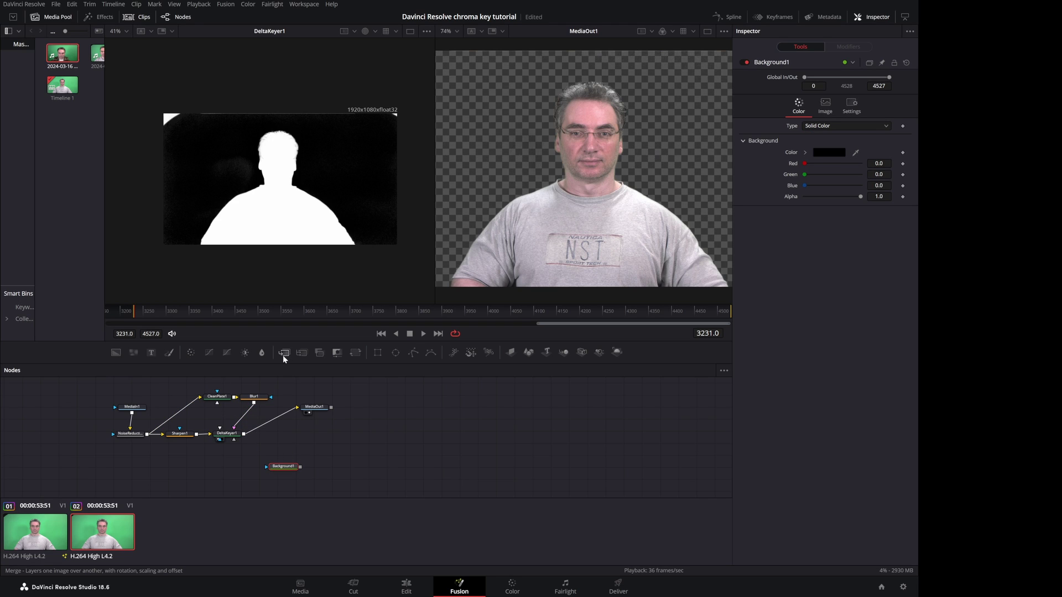
pyautogui.moveTo(283, 356); pyautogui.dragTo(299, 447)
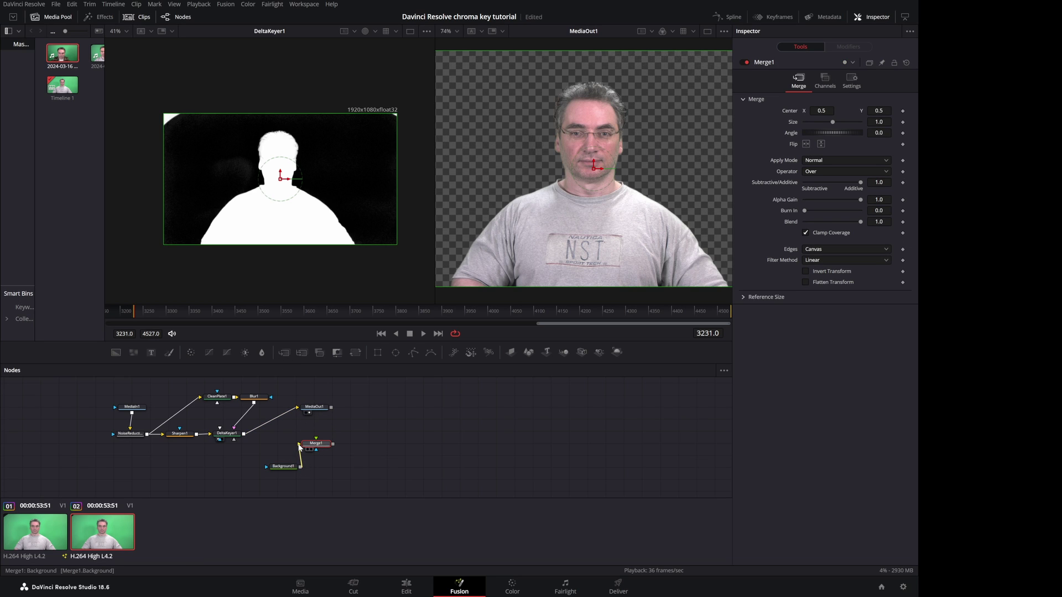
pyautogui.moveTo(297, 407)
pyautogui.mouseDown()
pyautogui.moveTo(316, 439)
pyautogui.moveTo(299, 412)
pyautogui.mouseUp()
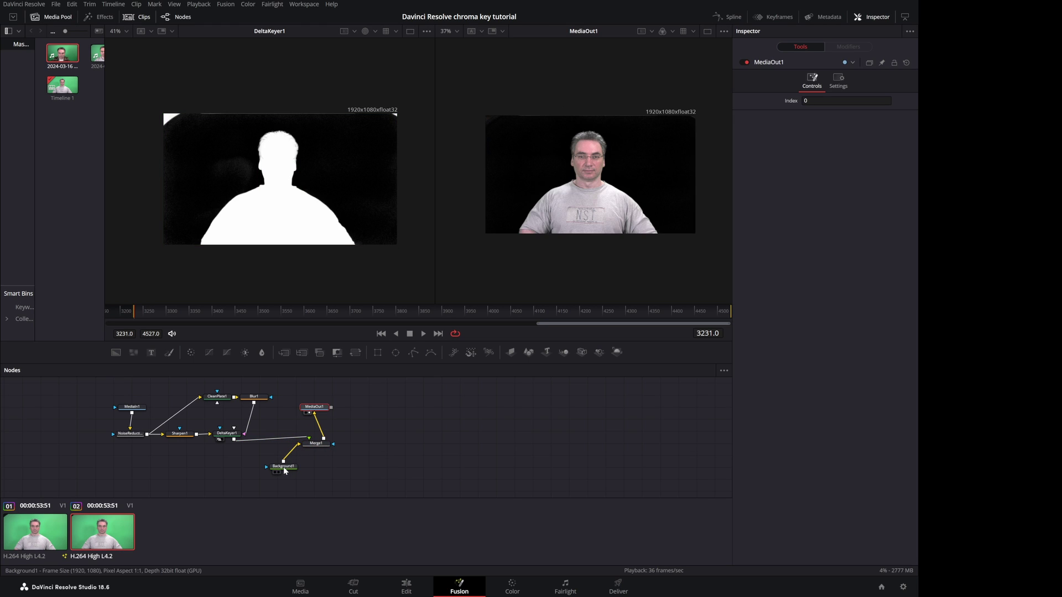
# Set the Background1 colour to pure white.
pyautogui.click(284, 466)
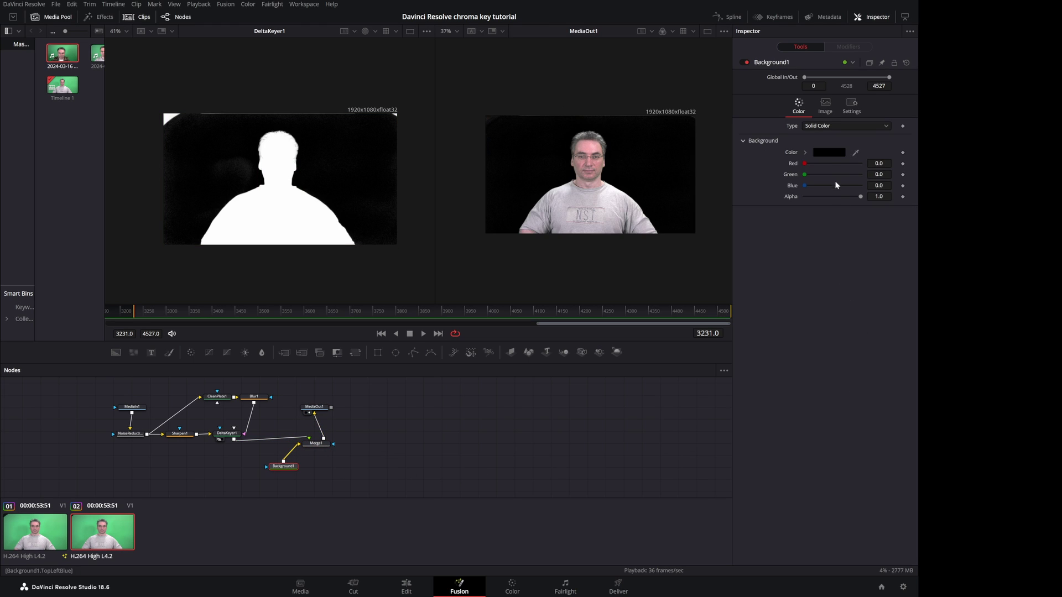
pyautogui.click(828, 152)
pyautogui.moveTo(840, 244); pyautogui.dragTo(852, 83)
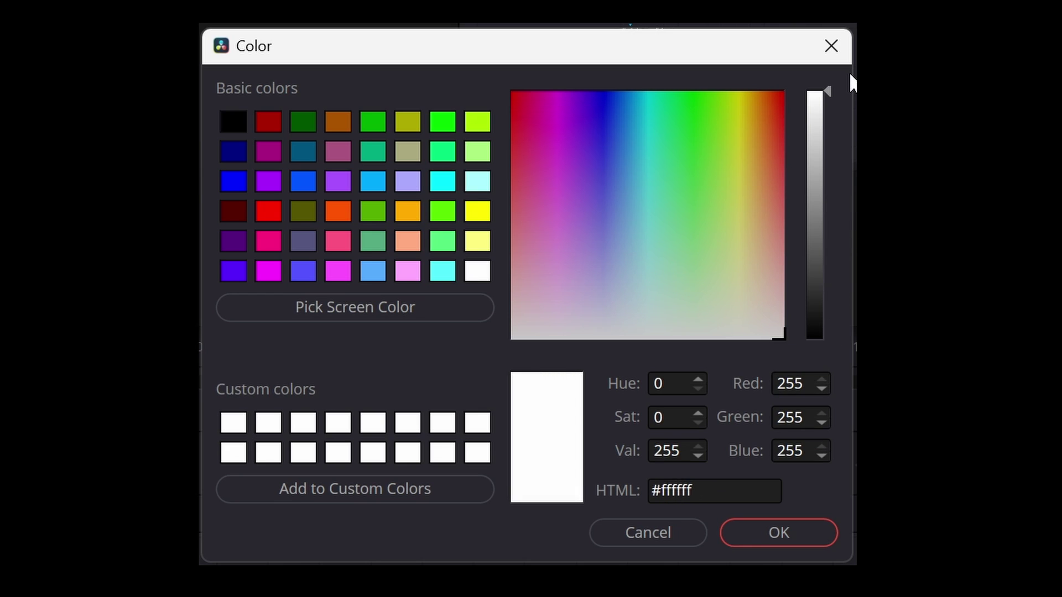
pyautogui.click(779, 532)
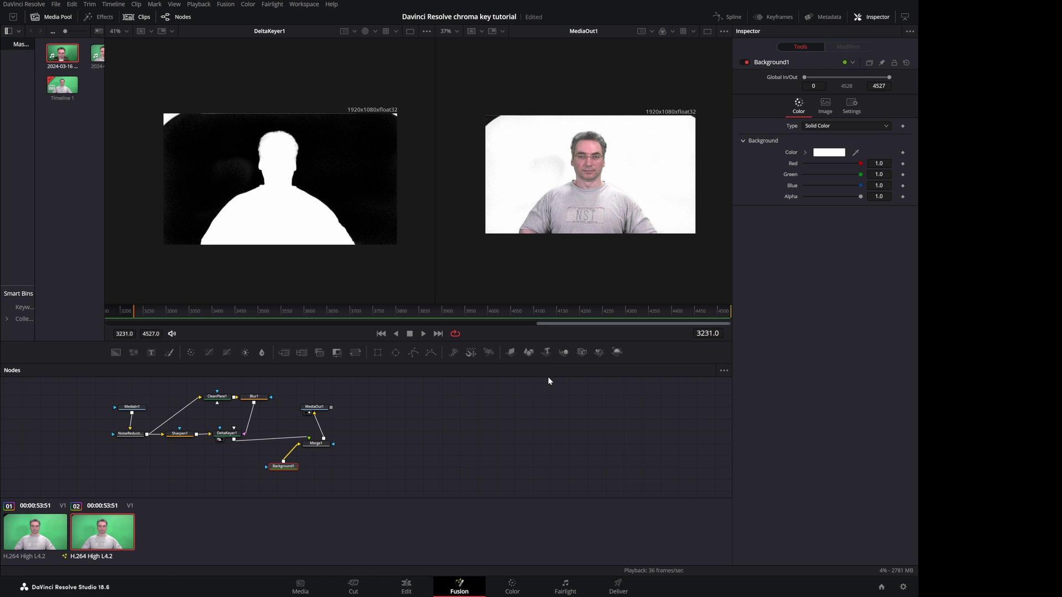
# Set DeltaKeyer1's matte thresholds to 0.086 low and 0.861 high, scrubbing to check the key.
pyautogui.scroll(4, 580, 197)
pyautogui.click(222, 435)
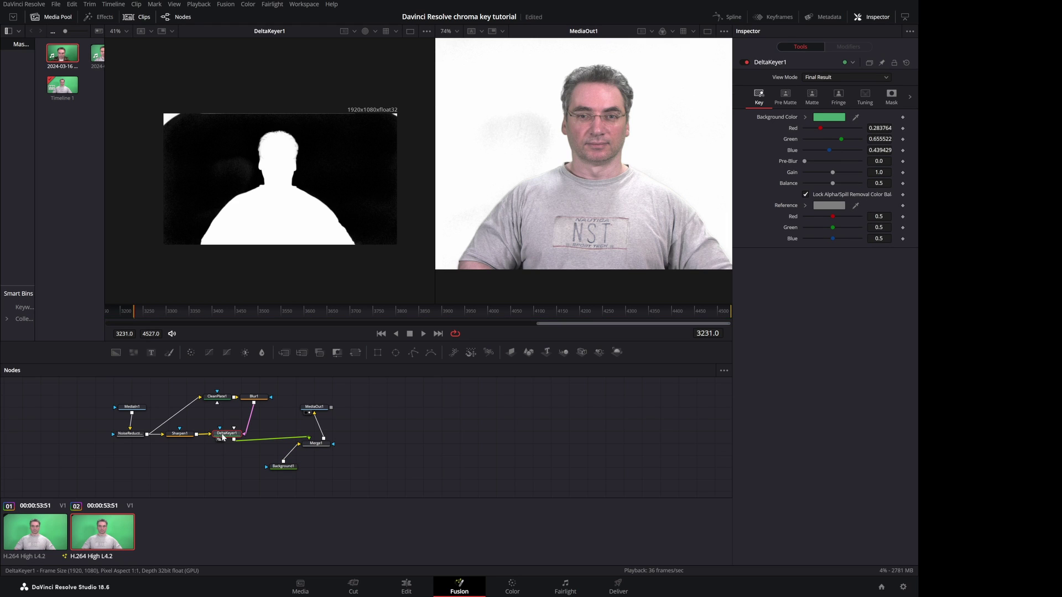
pyautogui.click(812, 102)
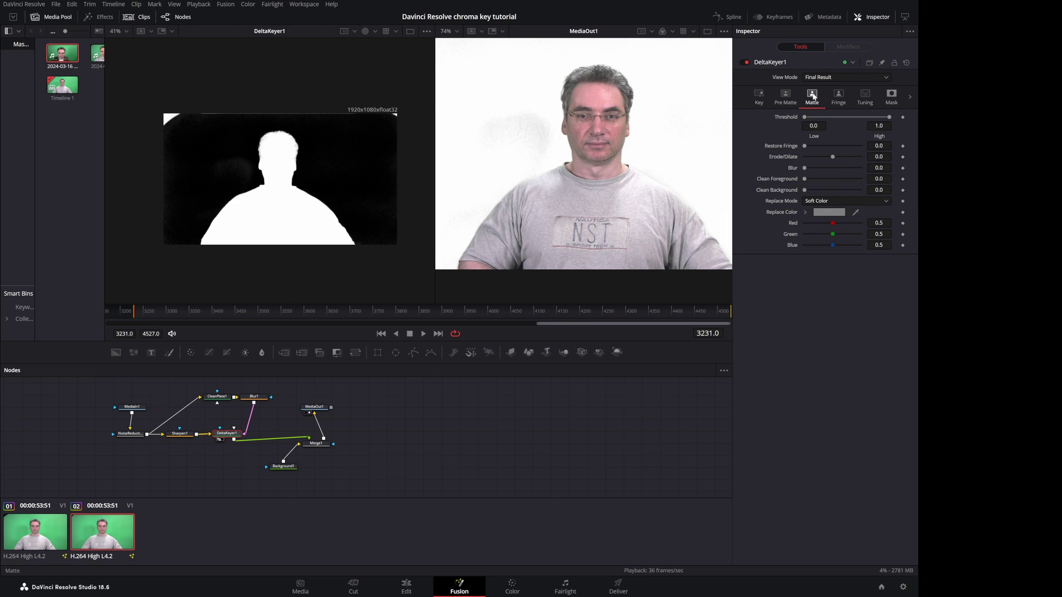
pyautogui.click(814, 125)
pyautogui.write('0.004')
pyautogui.moveTo(814, 126); pyautogui.dragTo(881, 128)
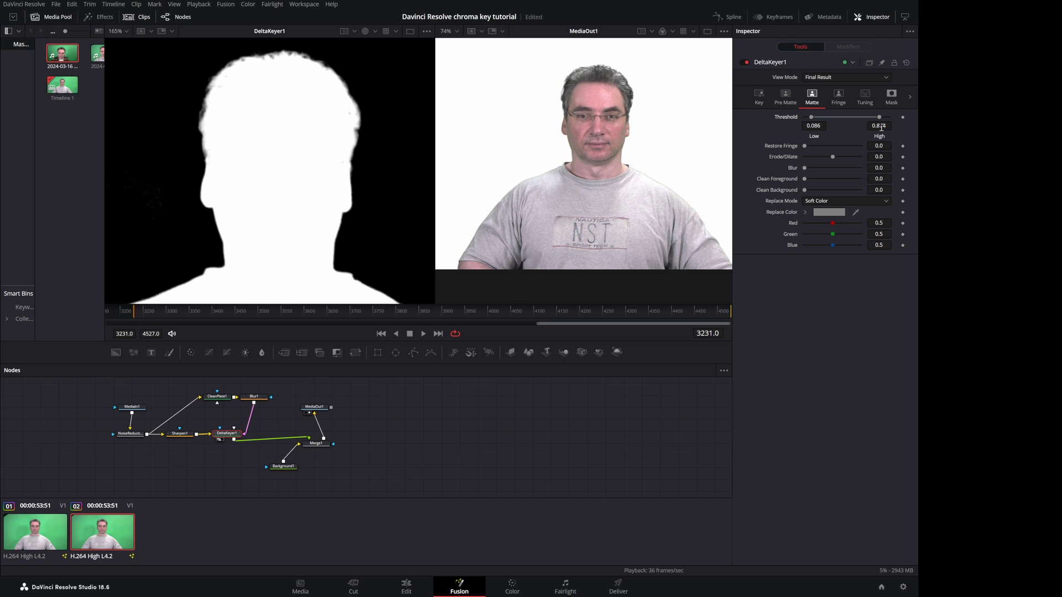
pyautogui.click(881, 128)
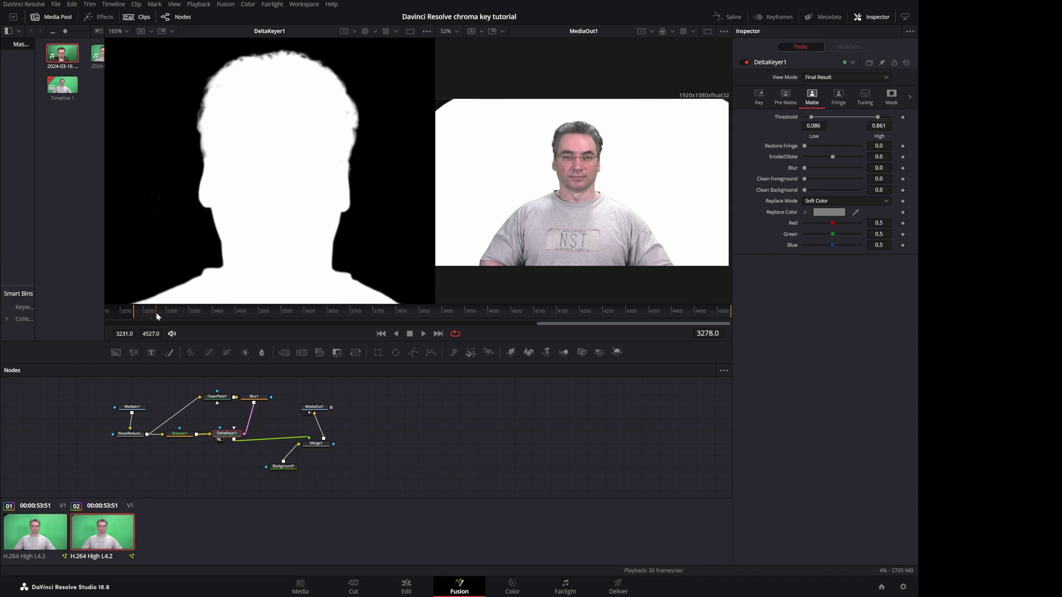
pyautogui.moveTo(157, 310); pyautogui.dragTo(386, 326)
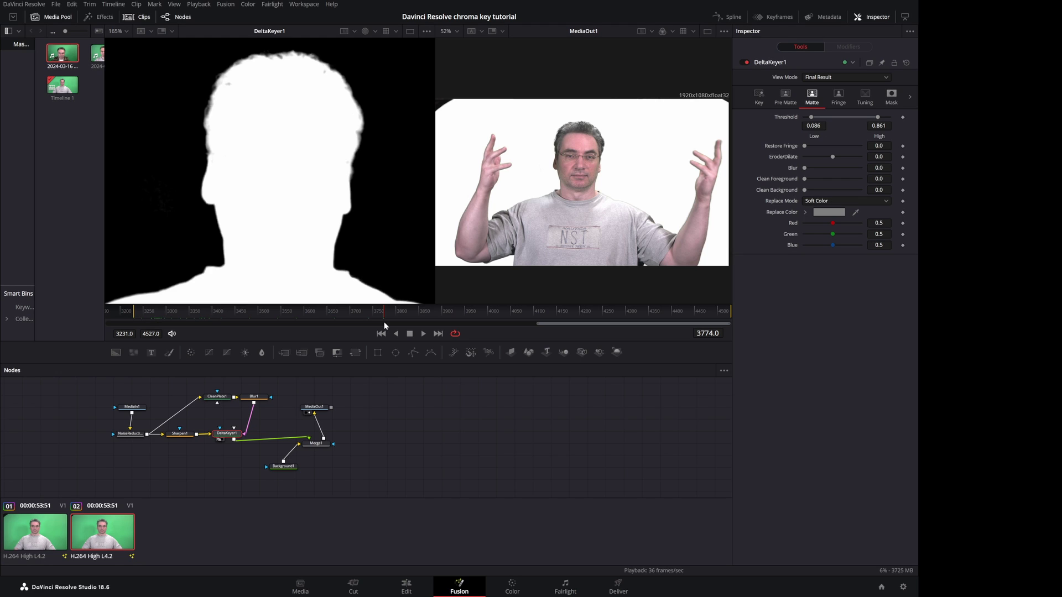
# Enter an Erode/Dilate of -0.00099 on the keyer matte.
pyautogui.click(879, 157)
pyautogui.press('BackSpace')
pyautogui.write('-.00099')
pyautogui.press('Tab')
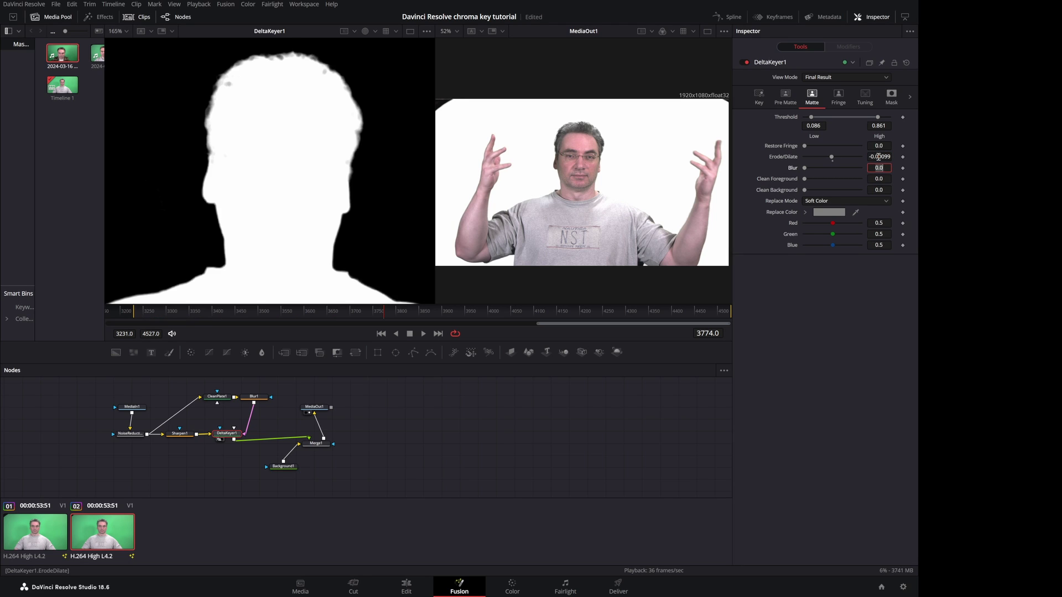
# Switch DeltaKeyer1's spill suppression method to Burnt in the Fringe settings.
pyautogui.click(838, 98)
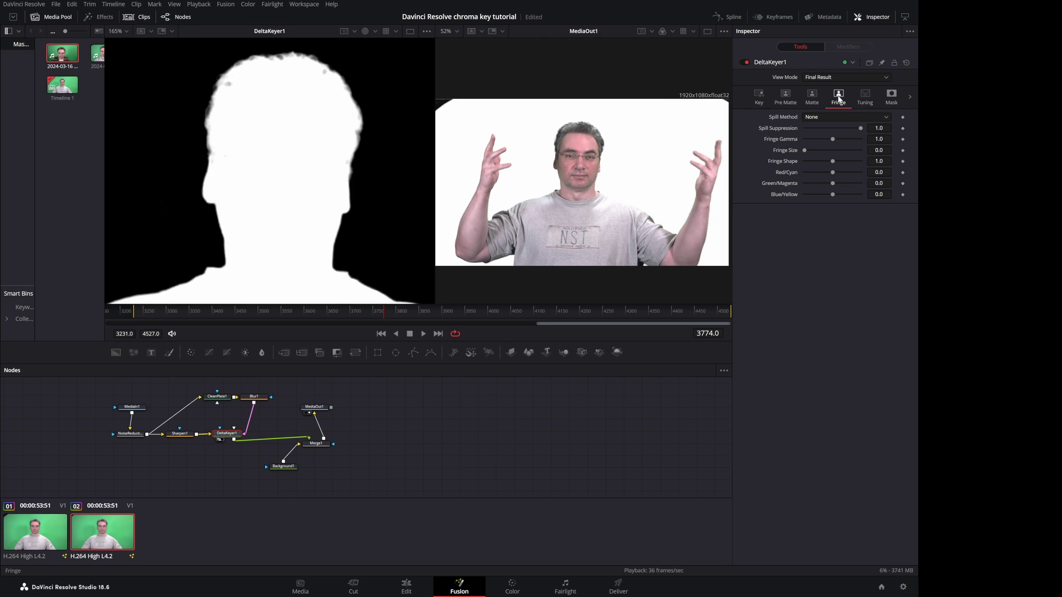
pyautogui.click(886, 117)
pyautogui.click(830, 159)
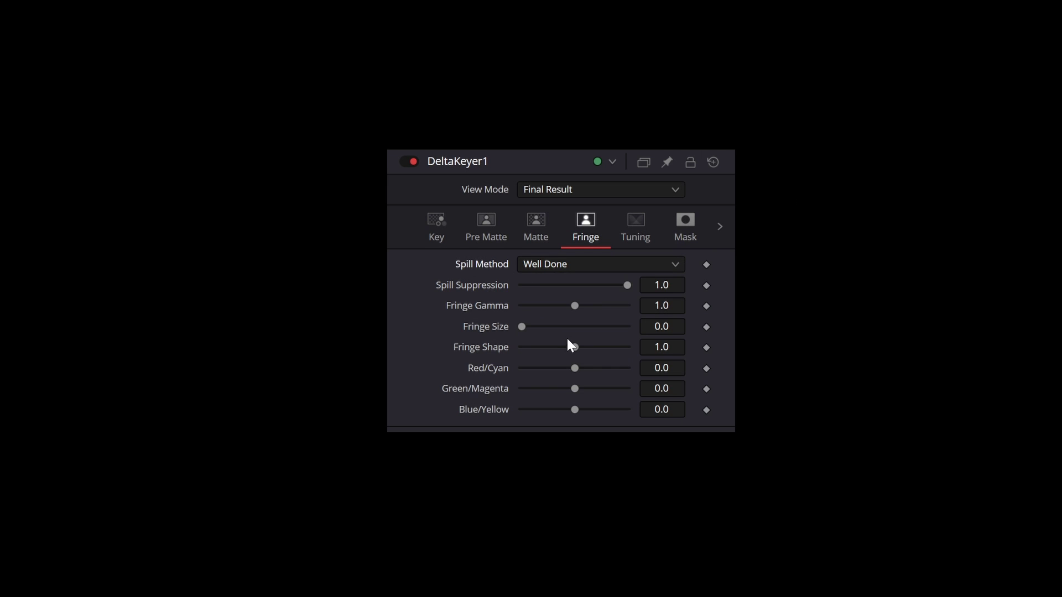
pyautogui.click(670, 266)
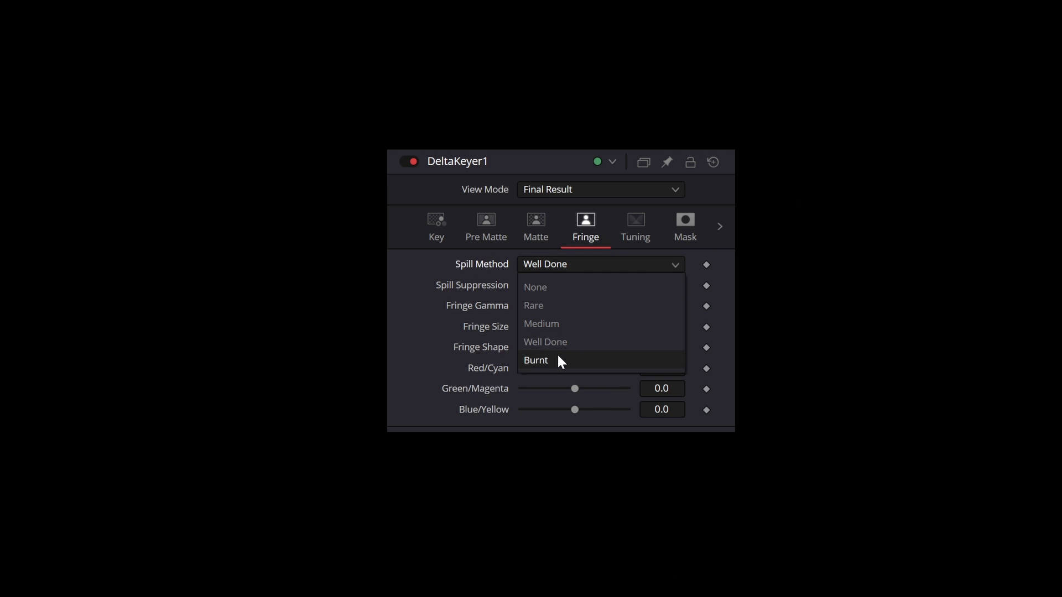
pyautogui.click(559, 360)
# Set spill suppression to 0.5 and select the MediaOut1, Merge1 and Background1 nodes.
pyautogui.click(674, 287)
pyautogui.write('0')
pyautogui.press('Return')
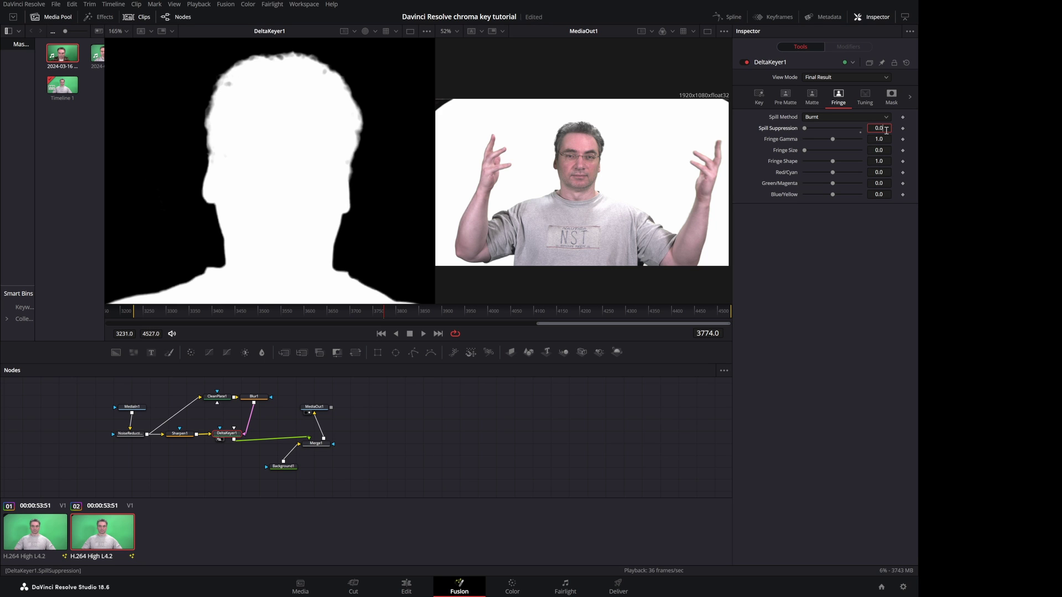
pyautogui.press('BackSpace')
pyautogui.write('5')
pyautogui.press('Tab')
pyautogui.moveTo(383, 482); pyautogui.dragTo(267, 395)
# Shift the output nodes right and insert a Matte Control node after DeltaKeyer1.
pyautogui.moveTo(315, 448); pyautogui.dragTo(381, 449)
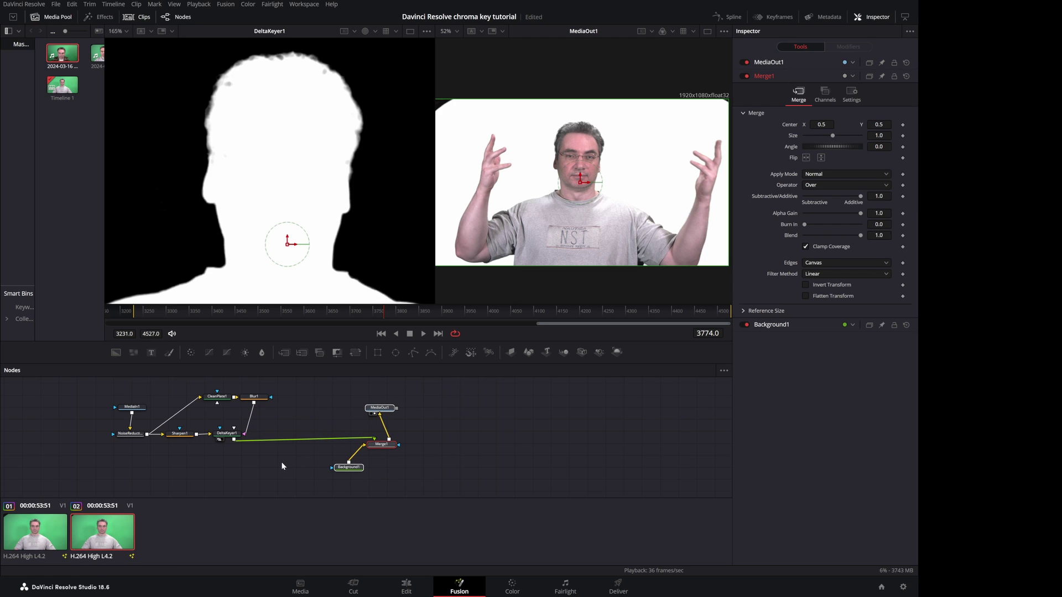
pyautogui.click(227, 436)
pyautogui.hotkey('shift', 'space')
pyautogui.write('del')
pyautogui.press('BackSpace')
pyautogui.press('BackSpace')
pyautogui.press('BackSpace')
pyautogui.write('mat')
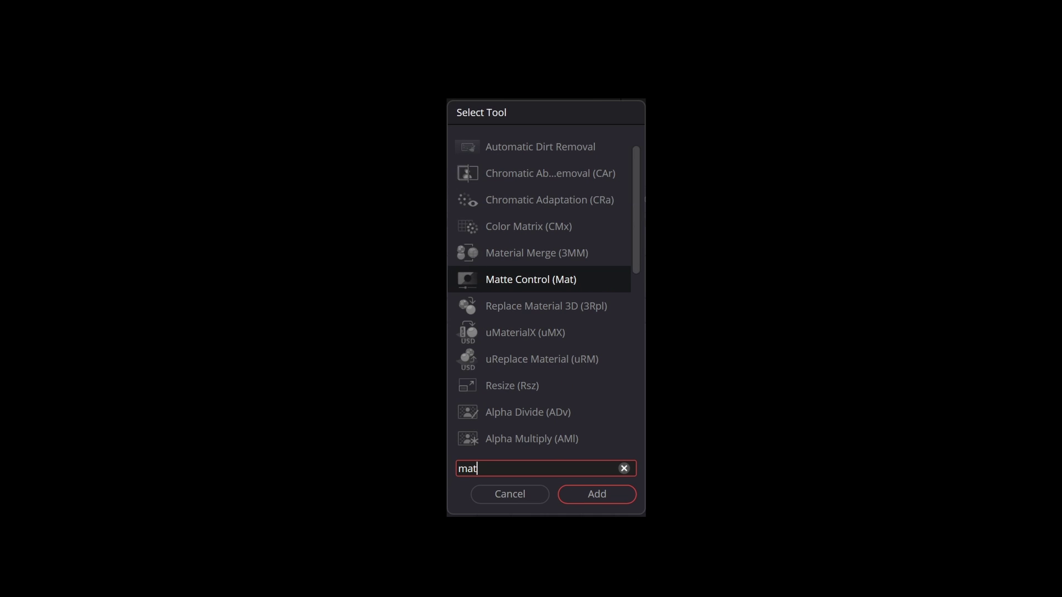
pyautogui.click(546, 281)
pyautogui.press('Return')
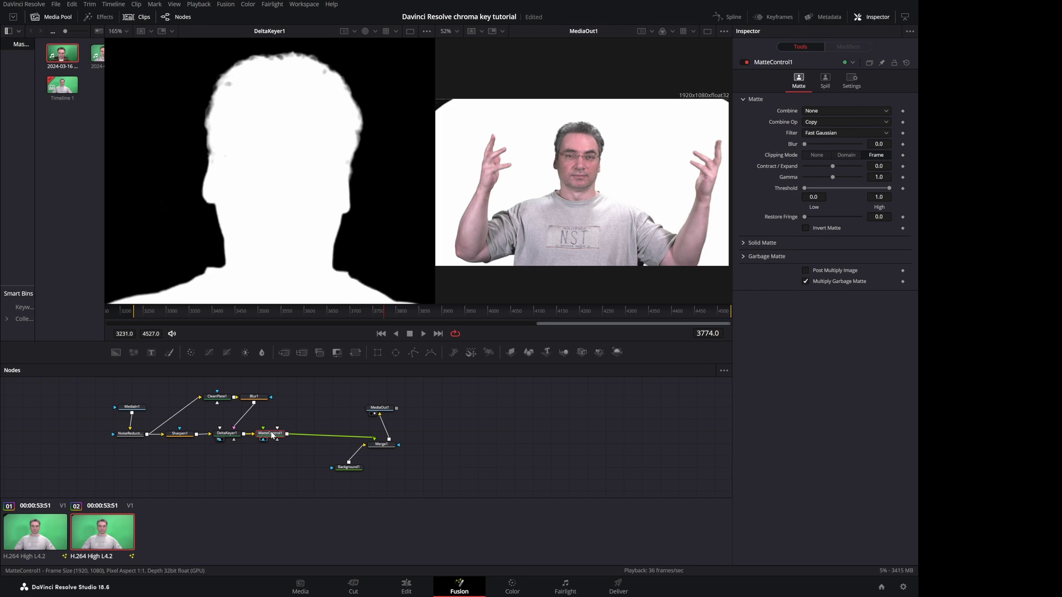
# Set the Matte Control gamma to 0.84.
pyautogui.click(883, 178)
pyautogui.press('BackSpace')
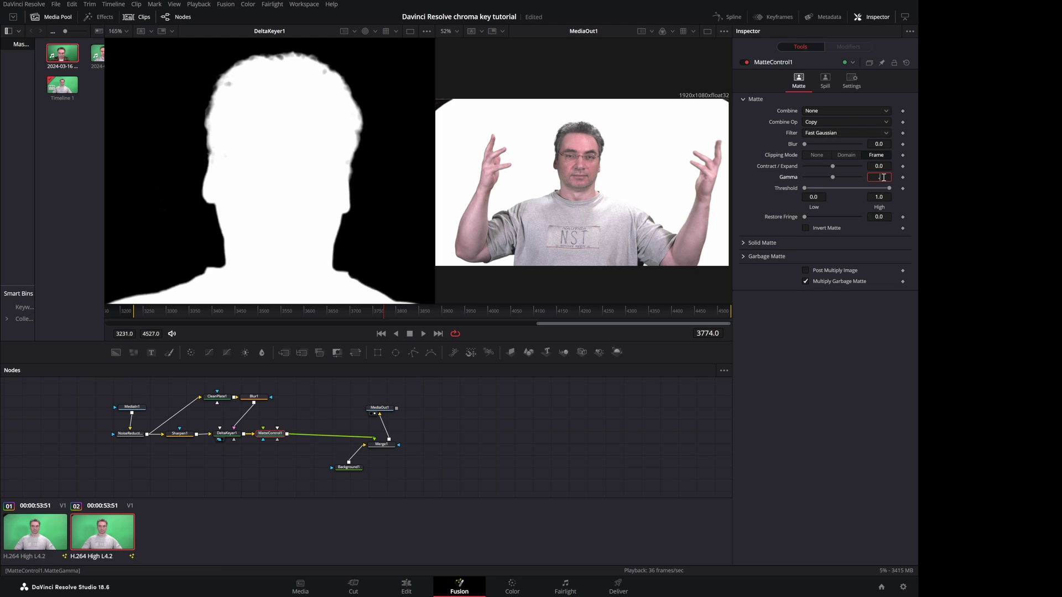
pyautogui.write('.84')
pyautogui.press('Tab')
# Set Matte Control spill colour to Green with the Burnt method.
pyautogui.click(825, 80)
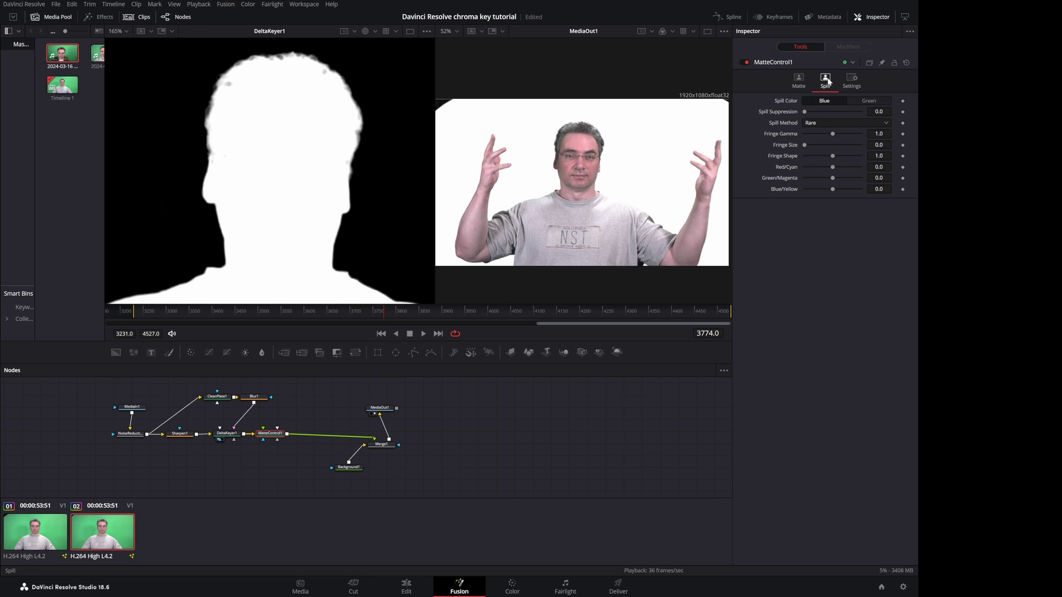
pyautogui.click(867, 101)
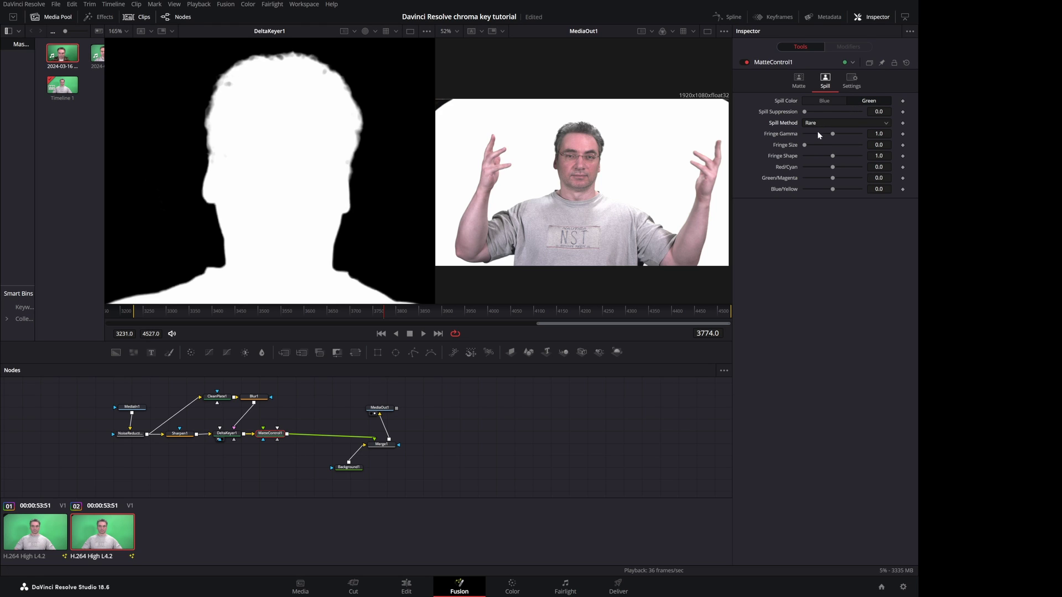
pyautogui.click(819, 124)
pyautogui.click(813, 162)
pyautogui.click(884, 111)
# Add a Color Corrector node after MatteControl1.
pyautogui.write('0.5')
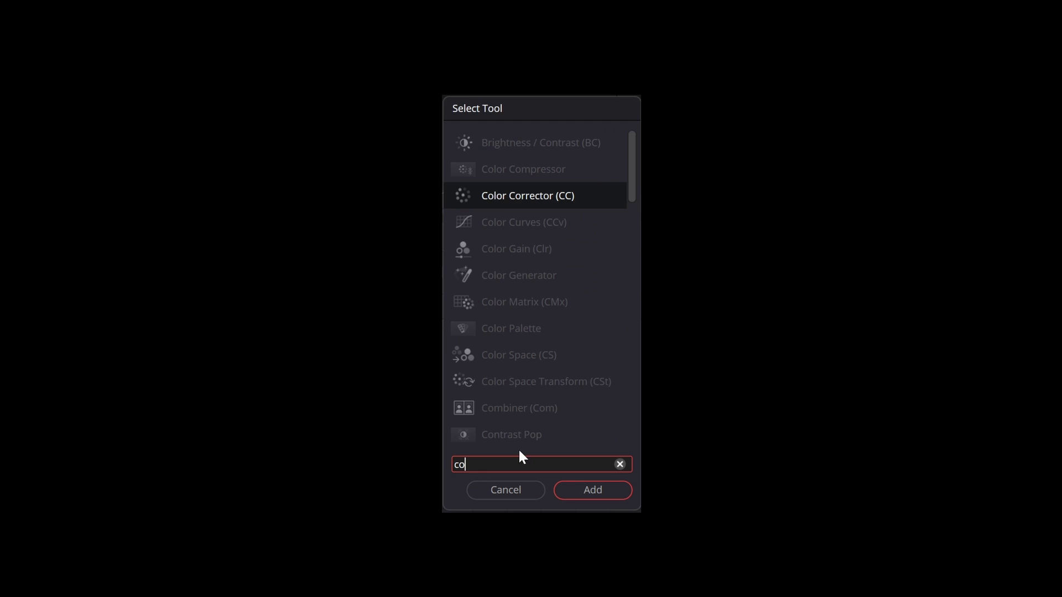
pyautogui.write('lor')
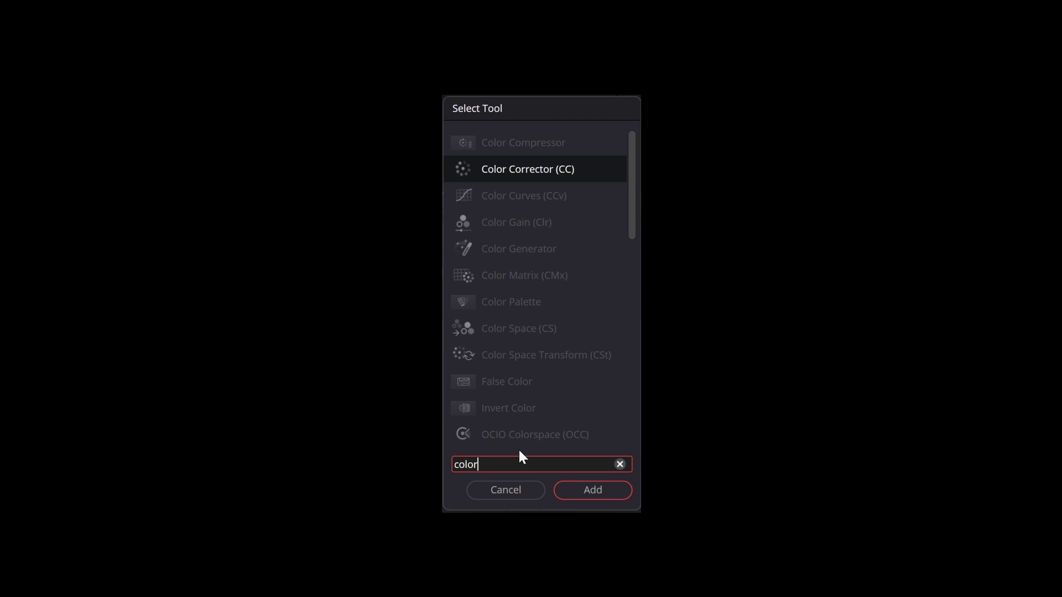
pyautogui.click(517, 168)
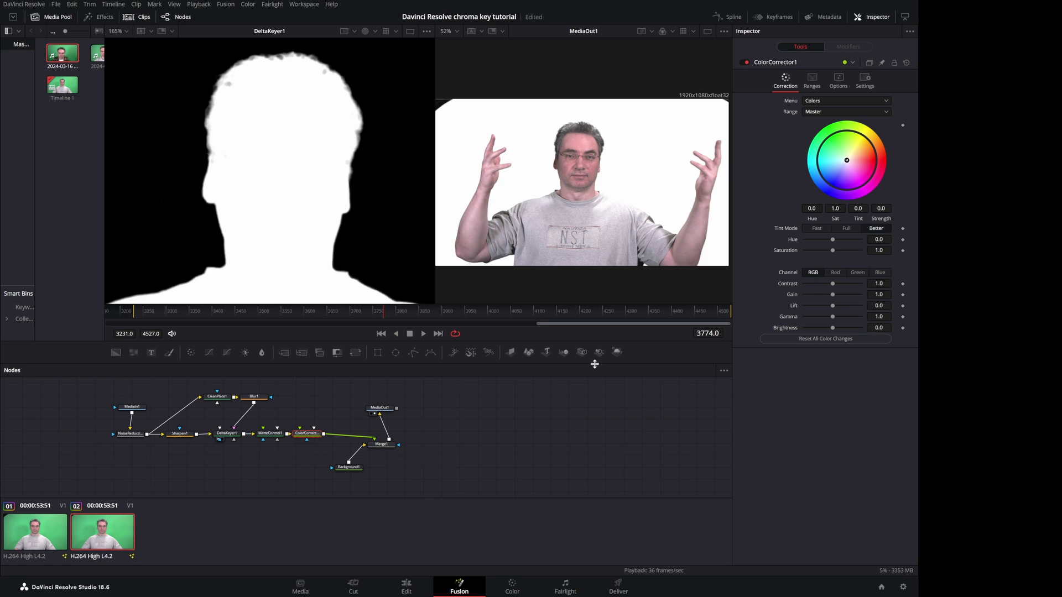
pyautogui.click(839, 81)
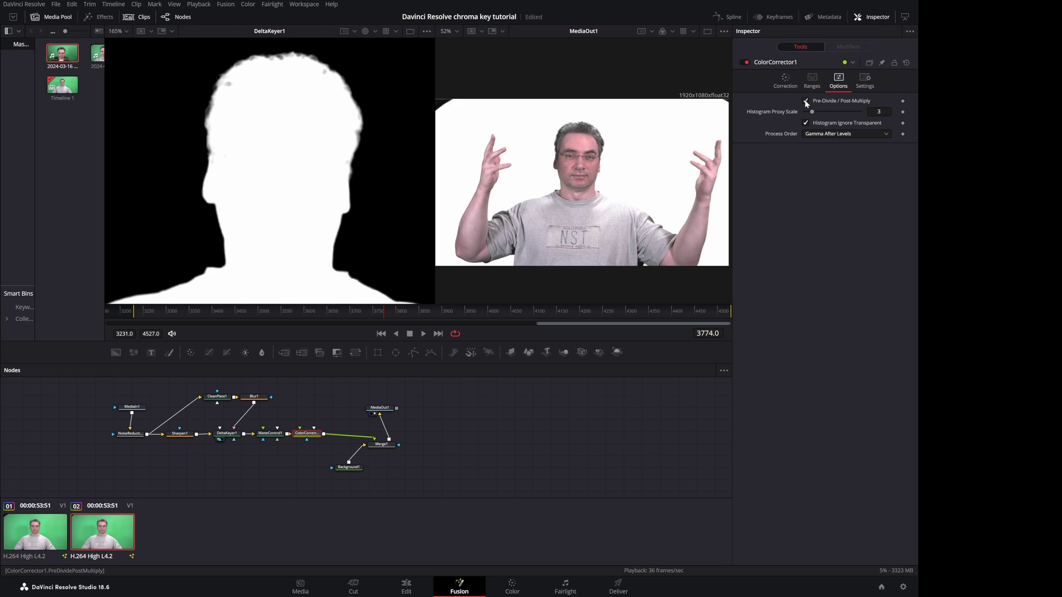
pyautogui.click(786, 82)
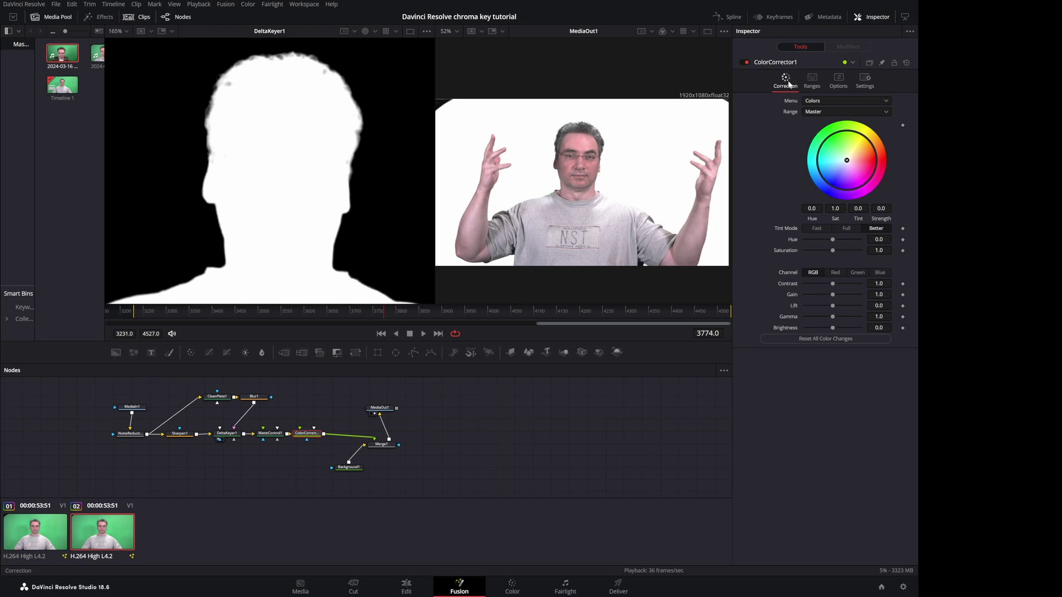
# Set the Color Corrector's lift to -0.149 and start lowering saturation.
pyautogui.click(878, 306)
pyautogui.write('-.149')
pyautogui.press('Tab')
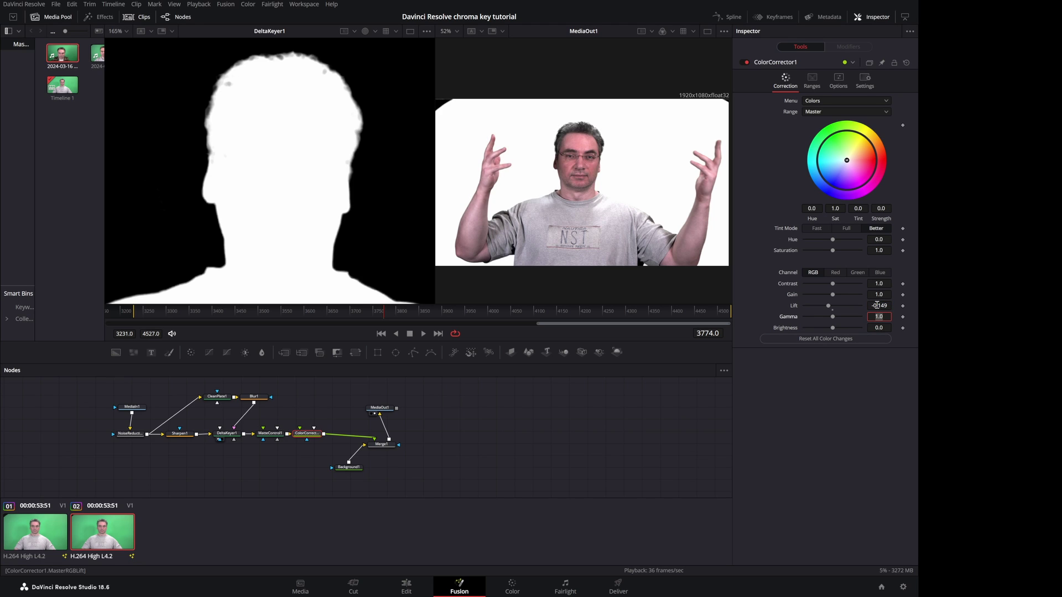
pyautogui.moveTo(888, 251); pyautogui.dragTo(884, 252)
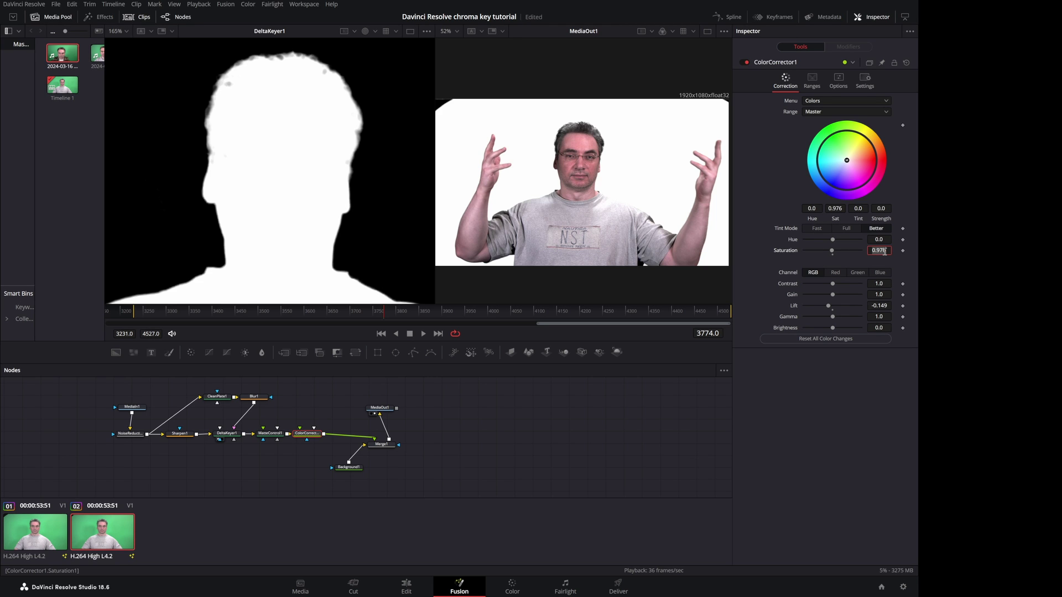
# Set ColorCorrector1's saturation to 0.9.
pyautogui.write('0.9')
pyautogui.press('Tab')
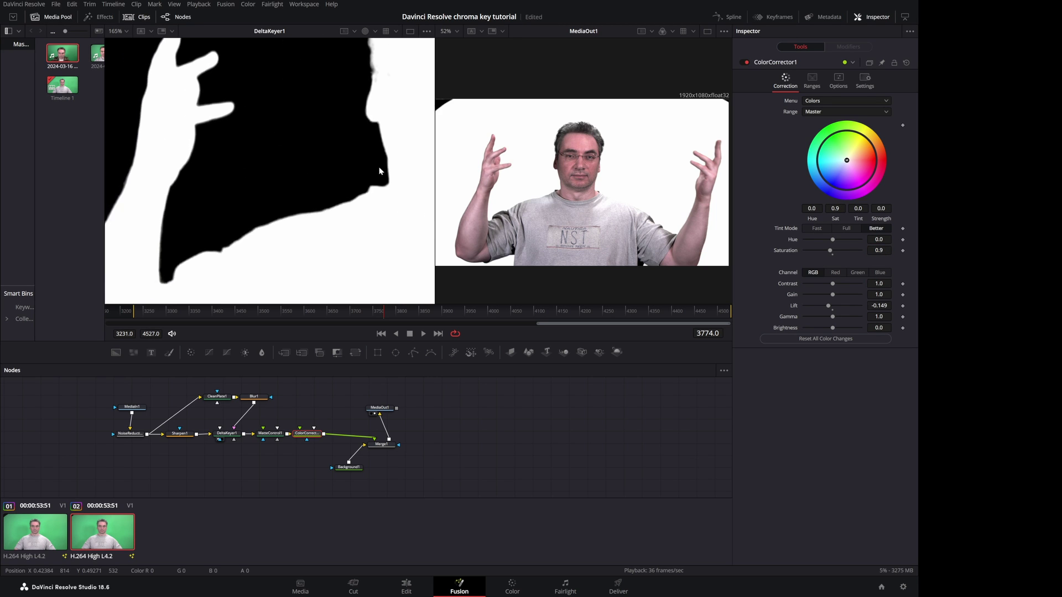
pyautogui.scroll(-2, 379, 170)
pyautogui.scroll(10, 204, 210)
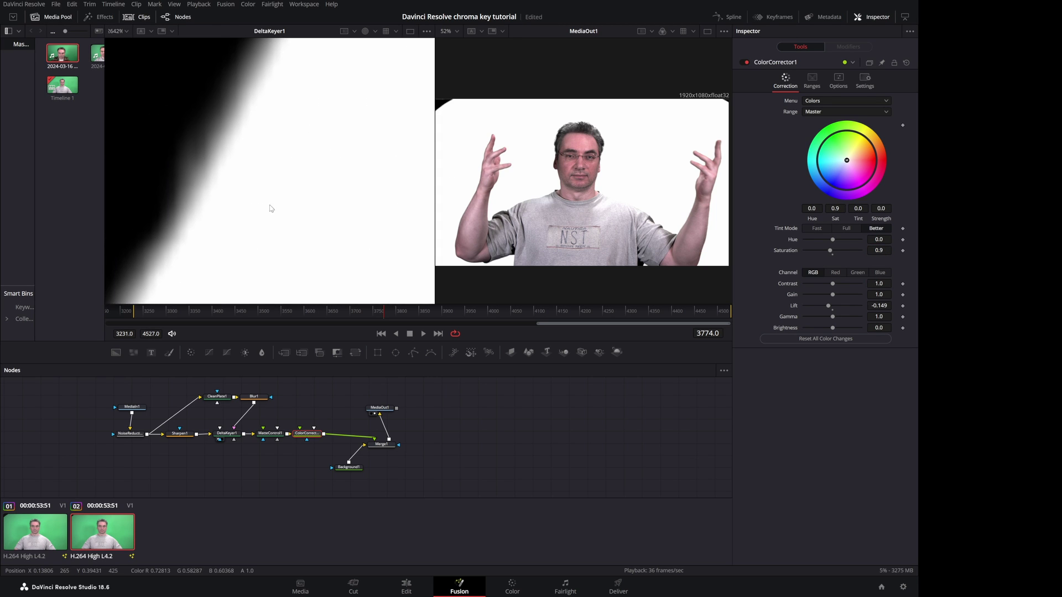
# Give DeltaKeyer1's matte a Blur value of 100.
pyautogui.click(228, 434)
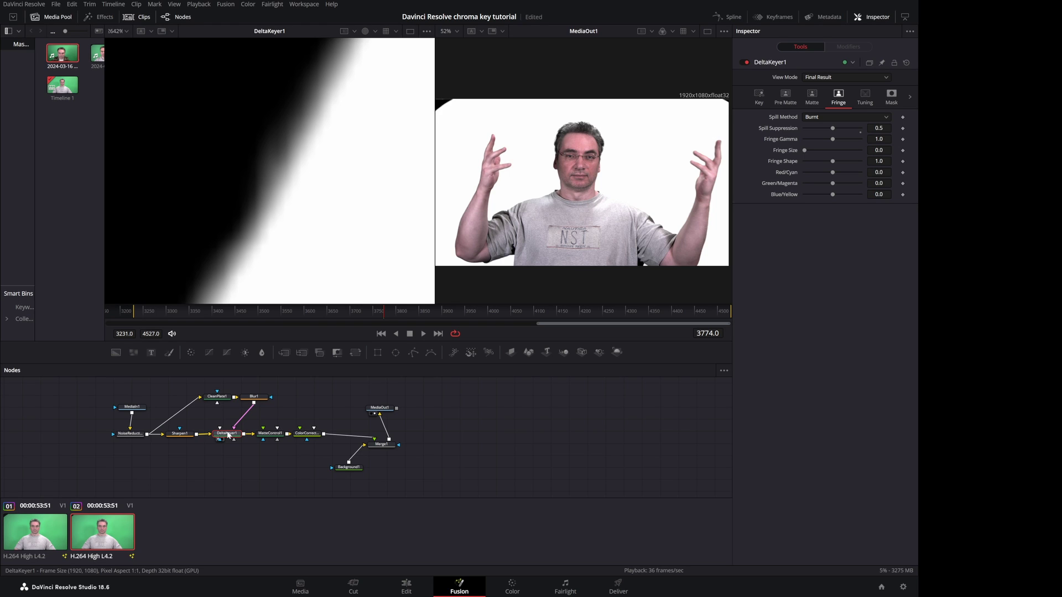
pyautogui.click(812, 98)
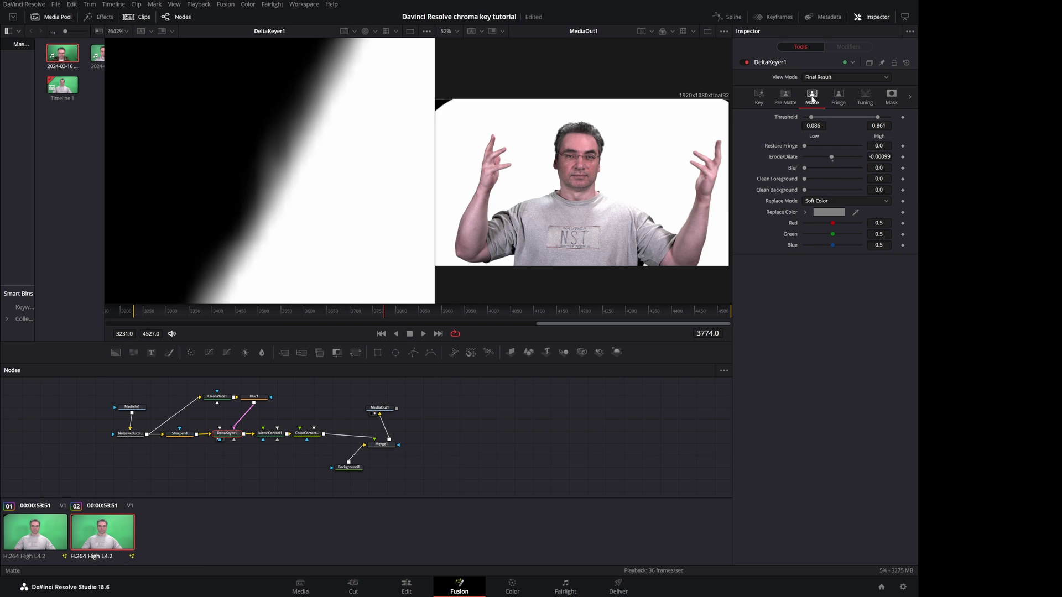
pyautogui.click(879, 169)
pyautogui.write('100')
pyautogui.click(489, 441)
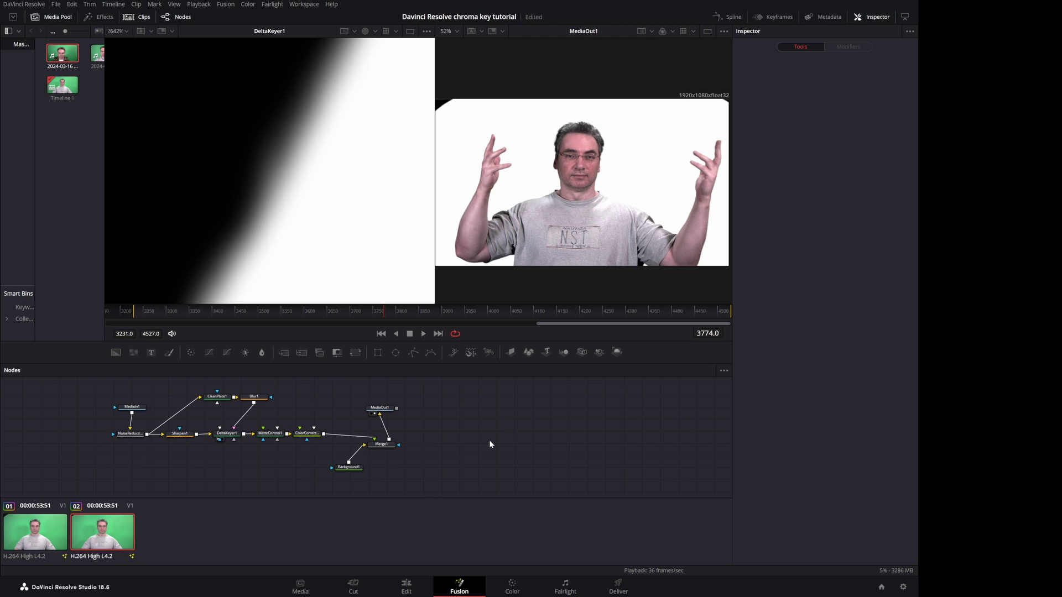
# Add a Wireless Link node and name it Foreground.
pyautogui.hotkey('shift', 'space')
pyautogui.write('Matte Control')
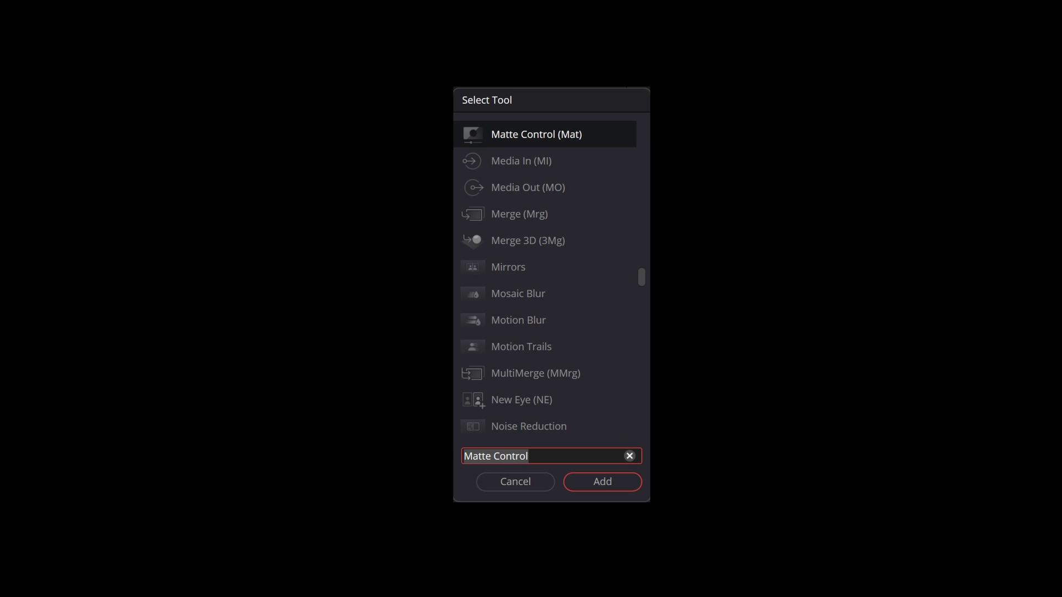
pyautogui.write('wire')
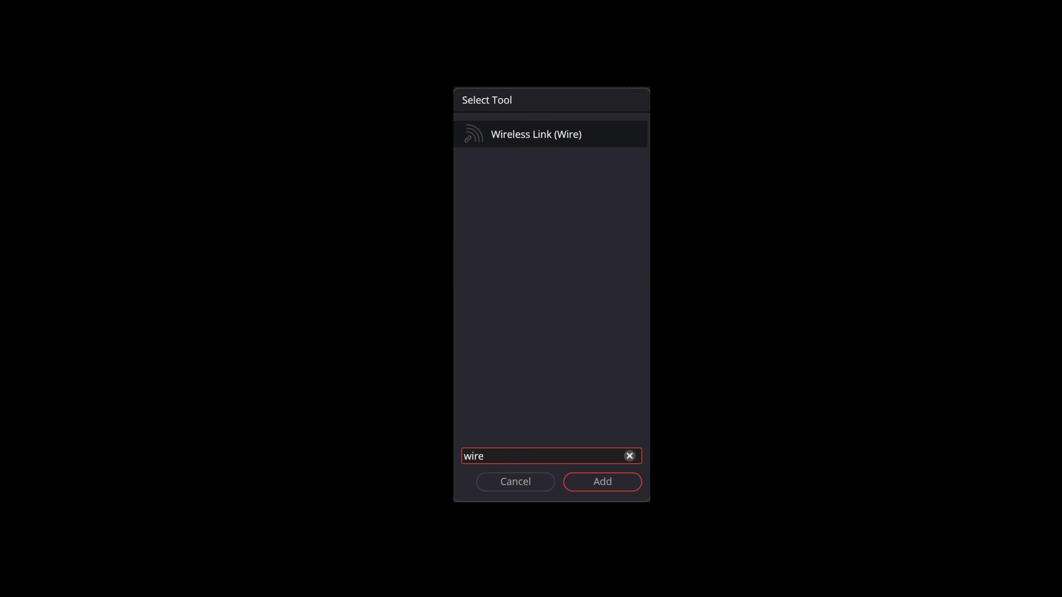
pyautogui.click(540, 136)
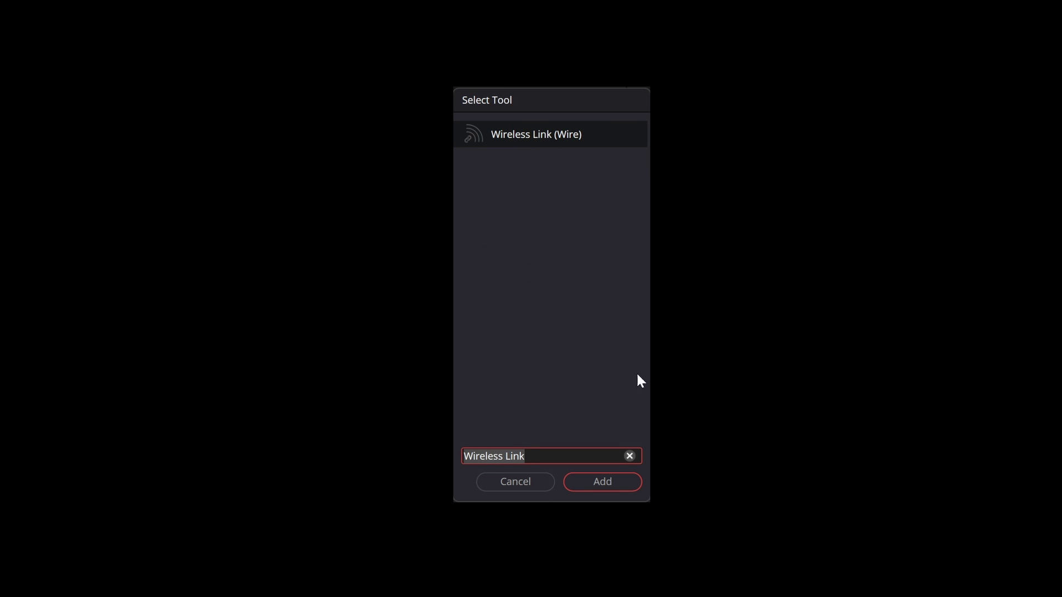
pyautogui.click(607, 482)
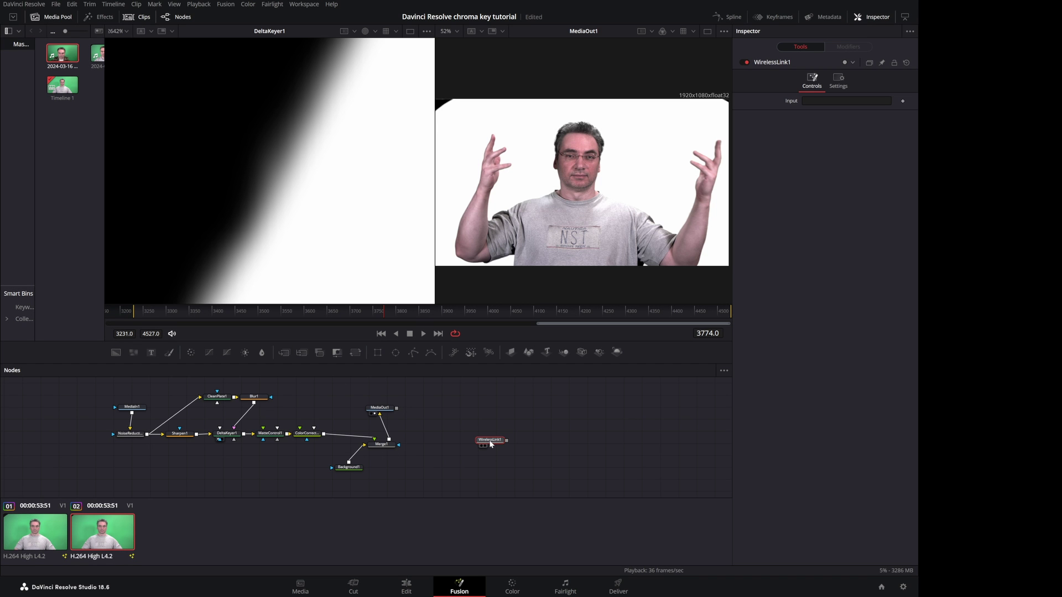
pyautogui.press('F2')
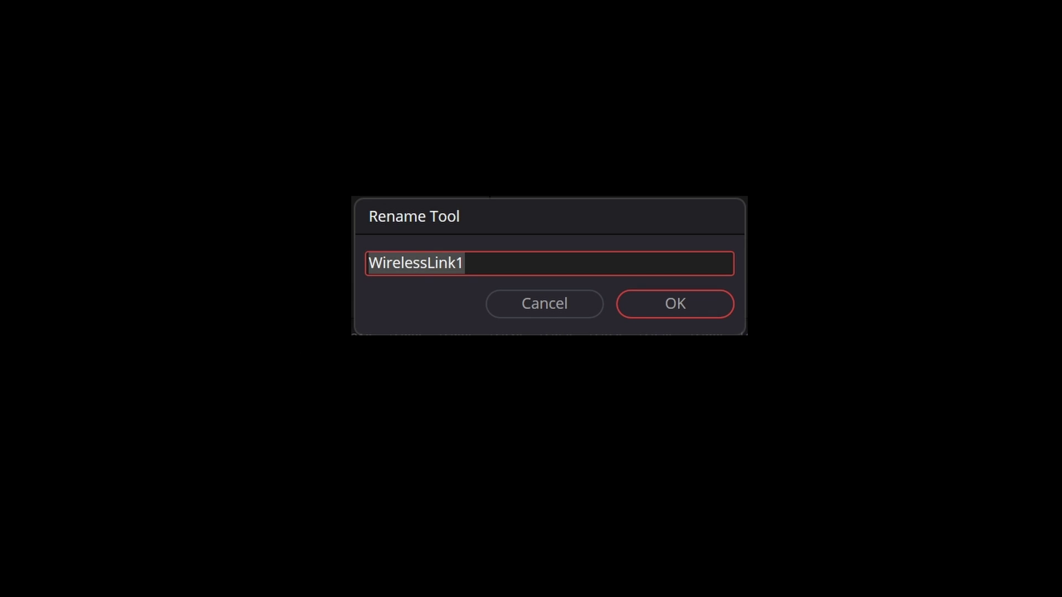
pyautogui.write('Foreground')
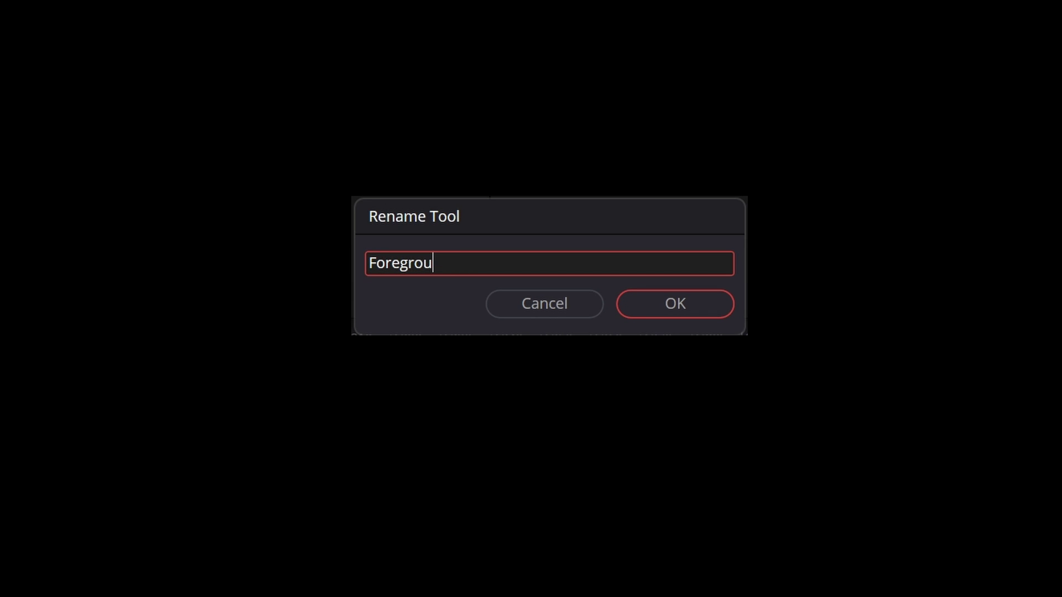
pyautogui.press('Return')
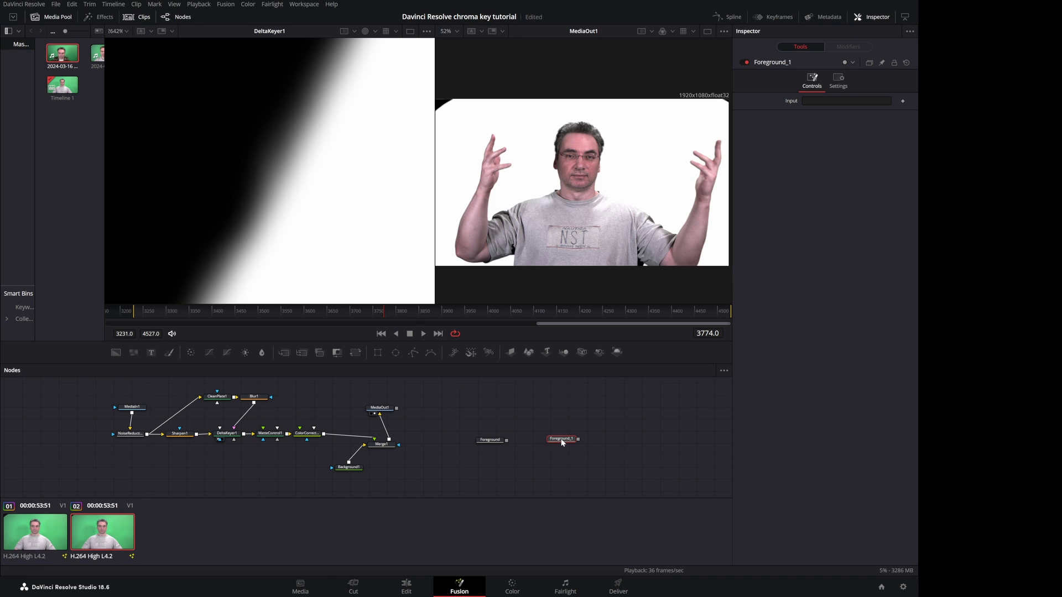
# Rename the second link node to Background.
pyautogui.press('F2')
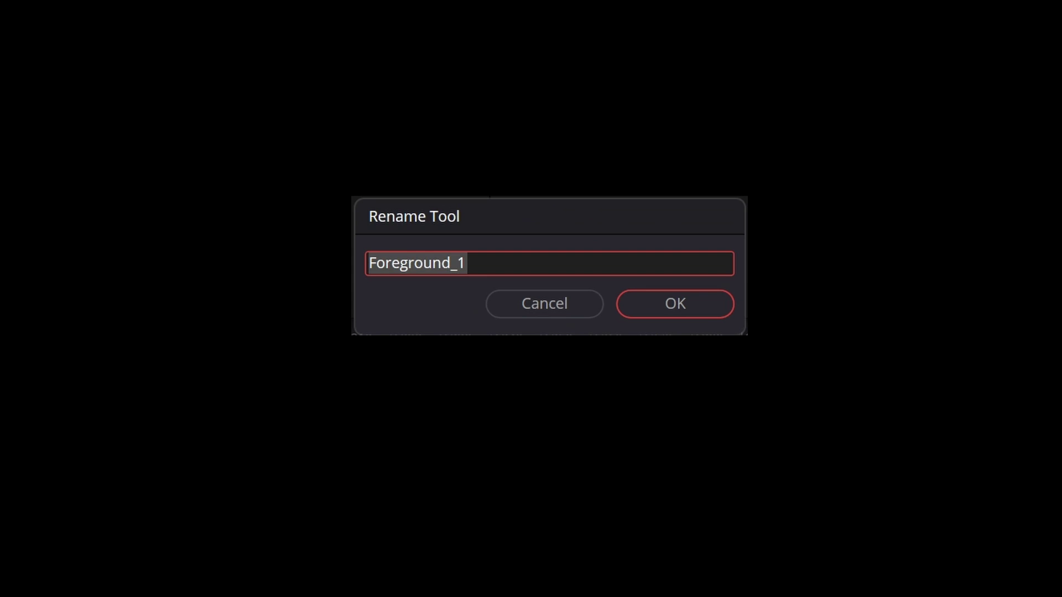
pyautogui.write('Background')
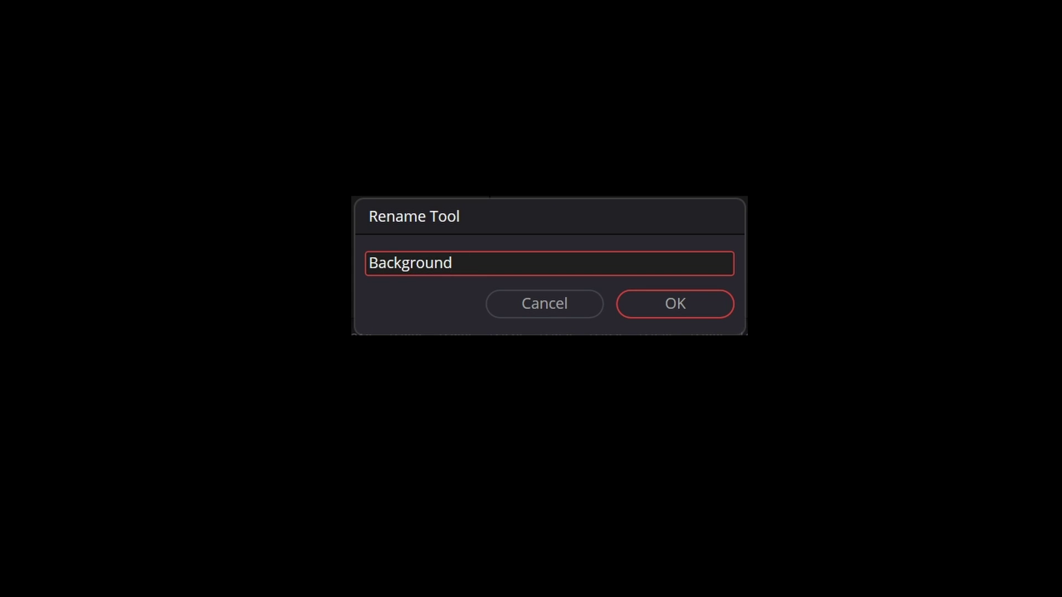
pyautogui.click(700, 302)
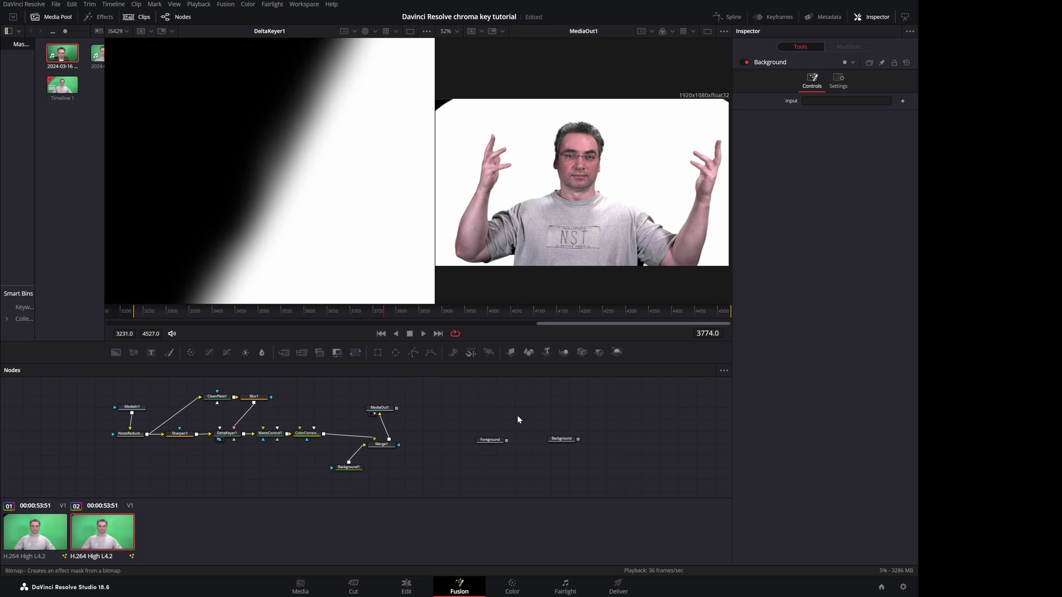
pyautogui.hotkey('shift', 'space')
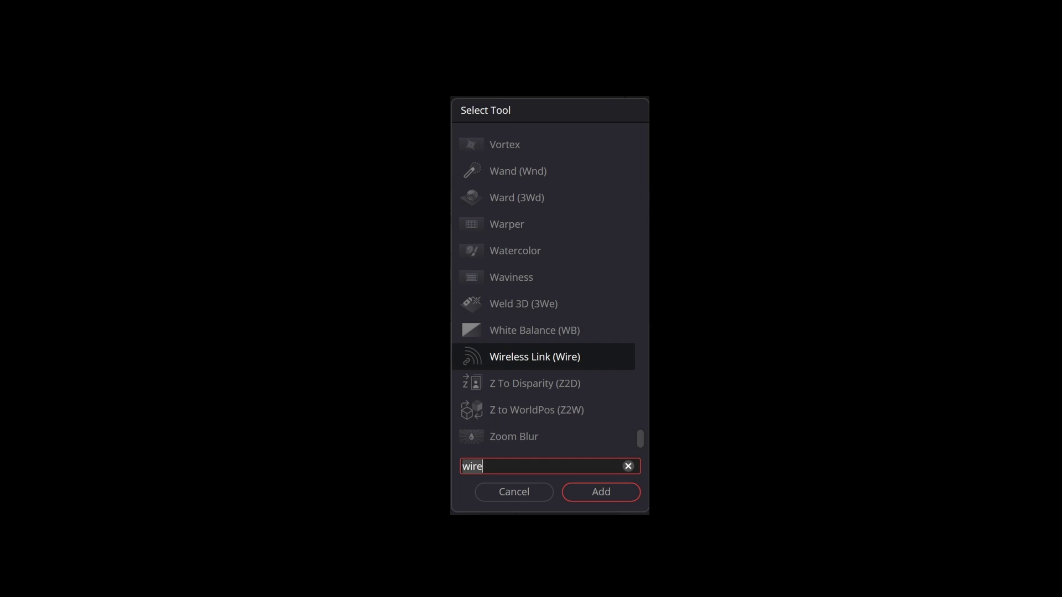
# Add two Bitmap masks fed by Foreground and set Bitmap1_1's paint mode to Multiply.
pyautogui.write('bit')
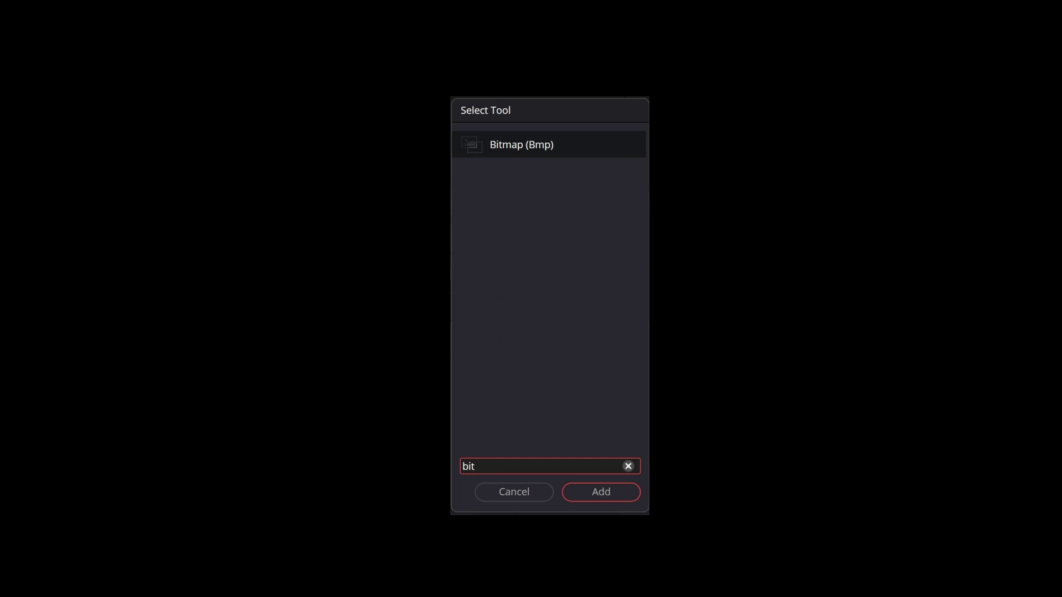
pyautogui.click(620, 491)
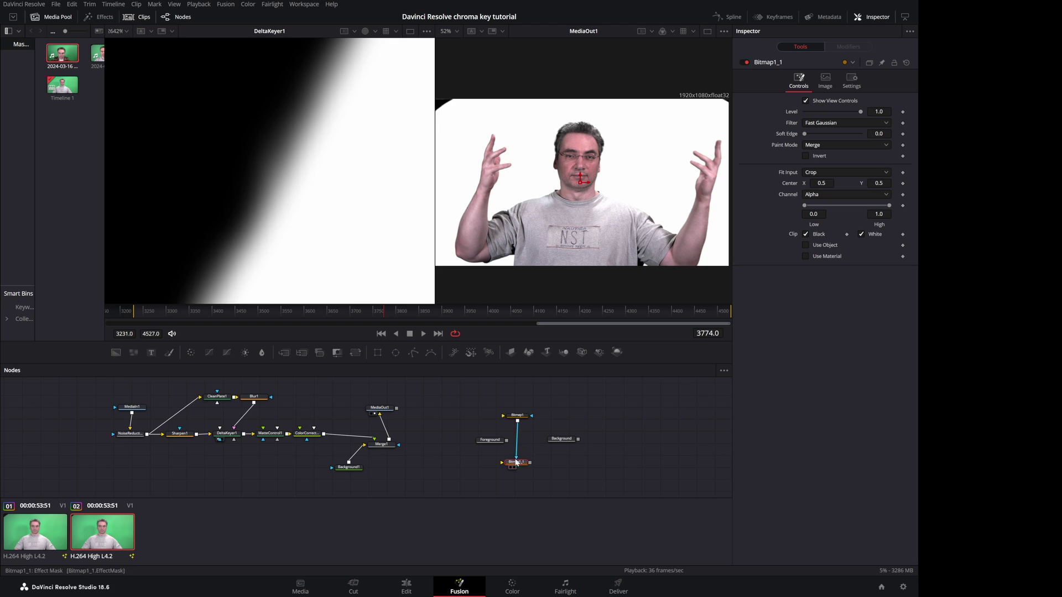
pyautogui.moveTo(493, 441); pyautogui.dragTo(502, 463)
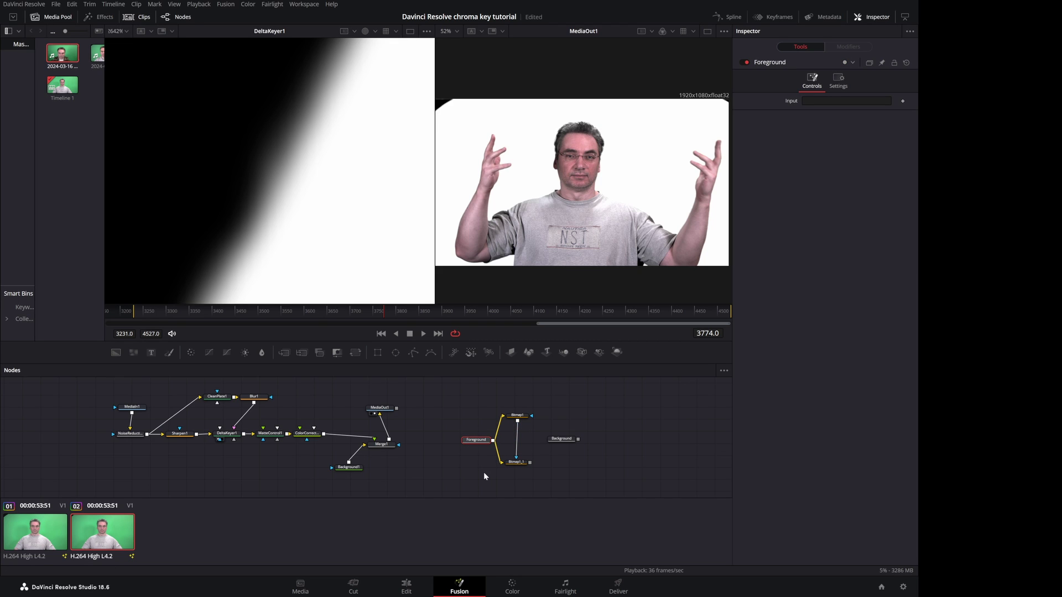
pyautogui.click(517, 415)
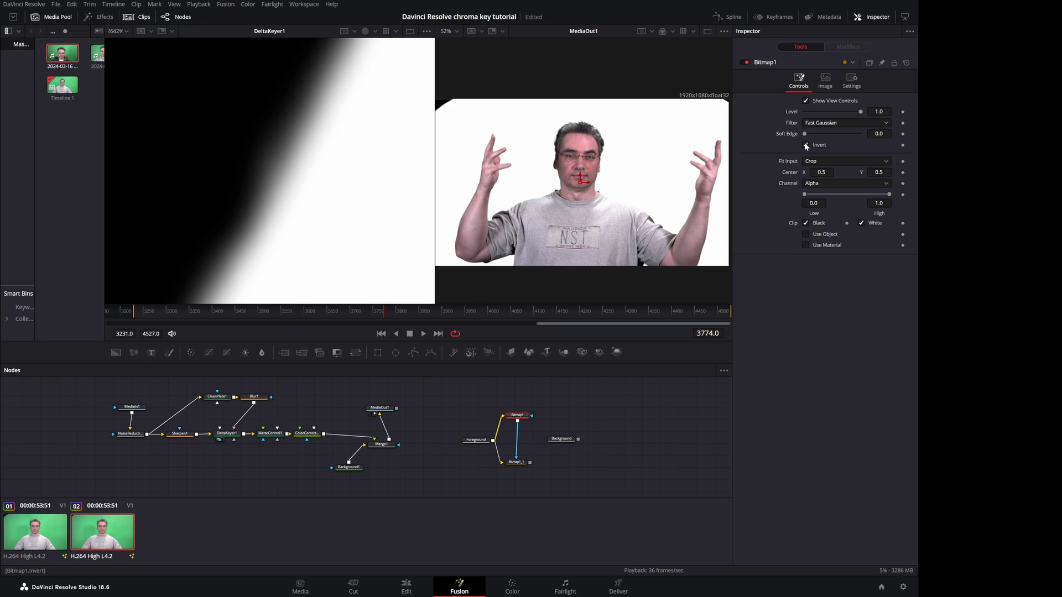
pyautogui.click(517, 463)
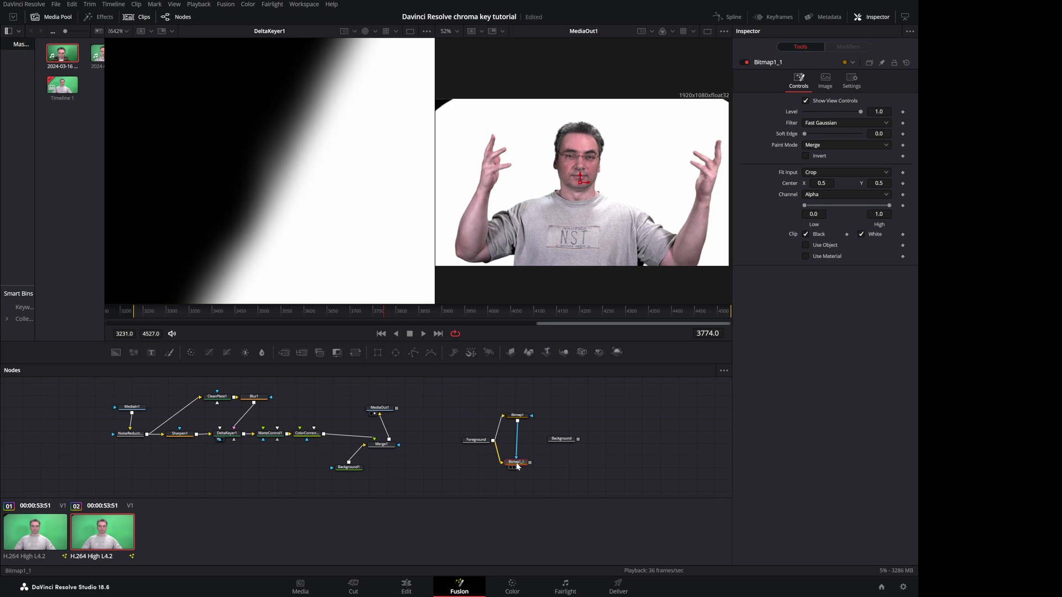
pyautogui.click(876, 146)
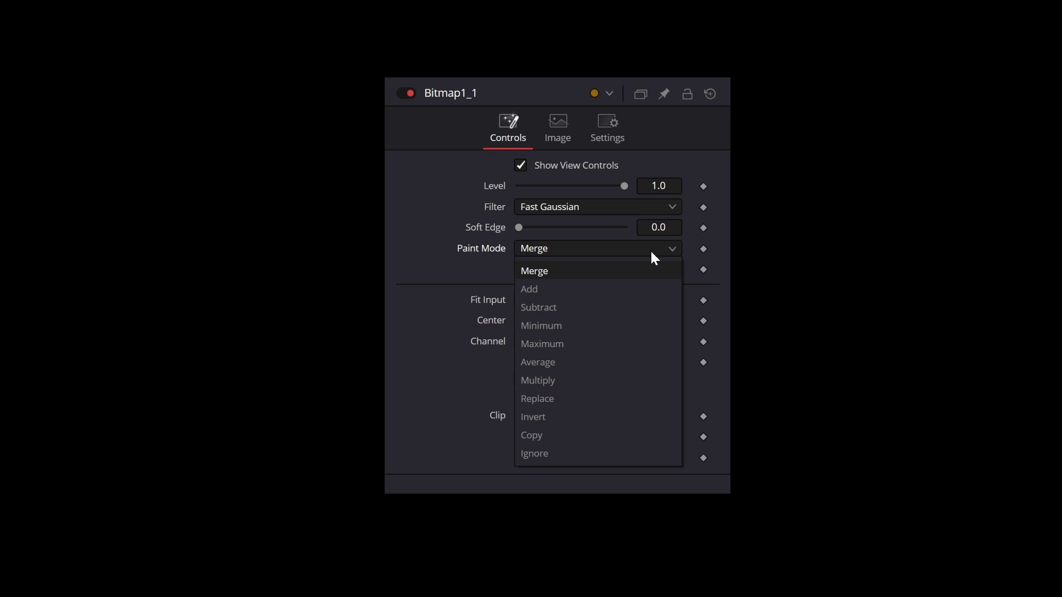
pyautogui.click(554, 380)
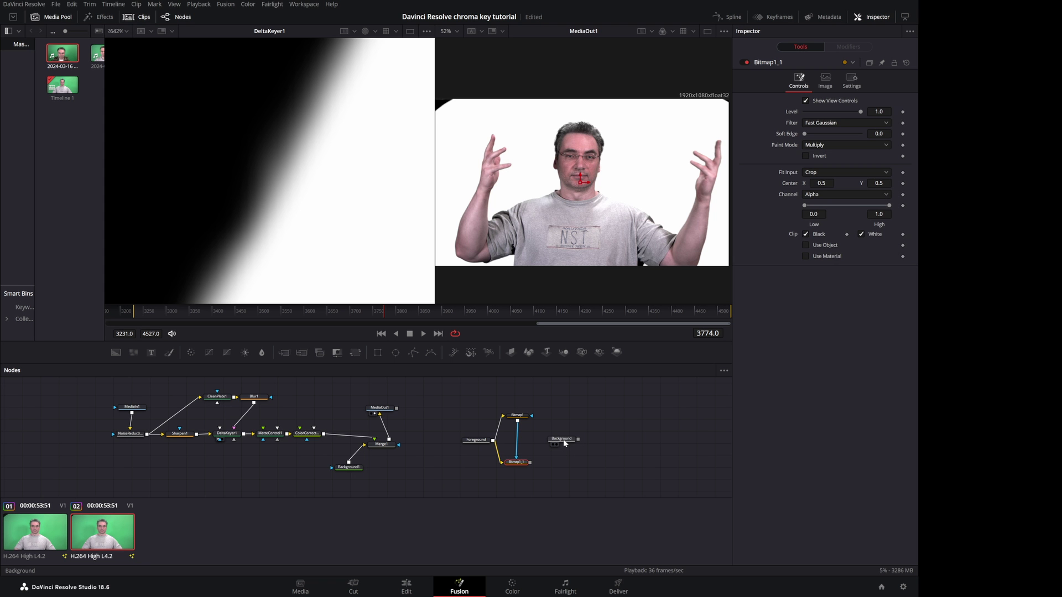
# Add a Luma Keyer tool to the graph.
pyautogui.click(561, 439)
pyautogui.hotkey('shift', 'space')
pyautogui.write('lu')
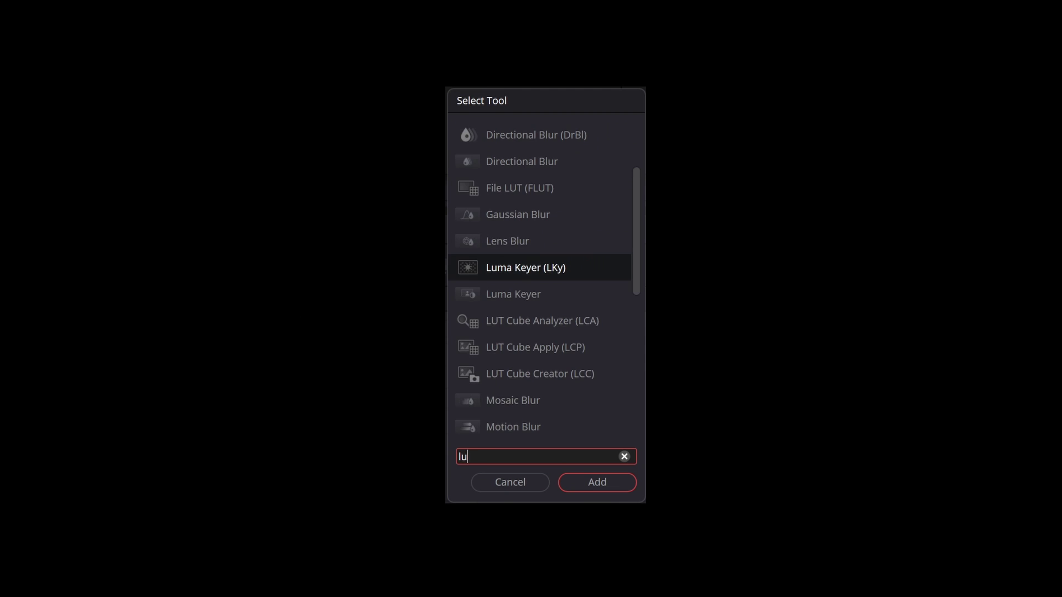
pyautogui.write('m')
pyautogui.click(603, 488)
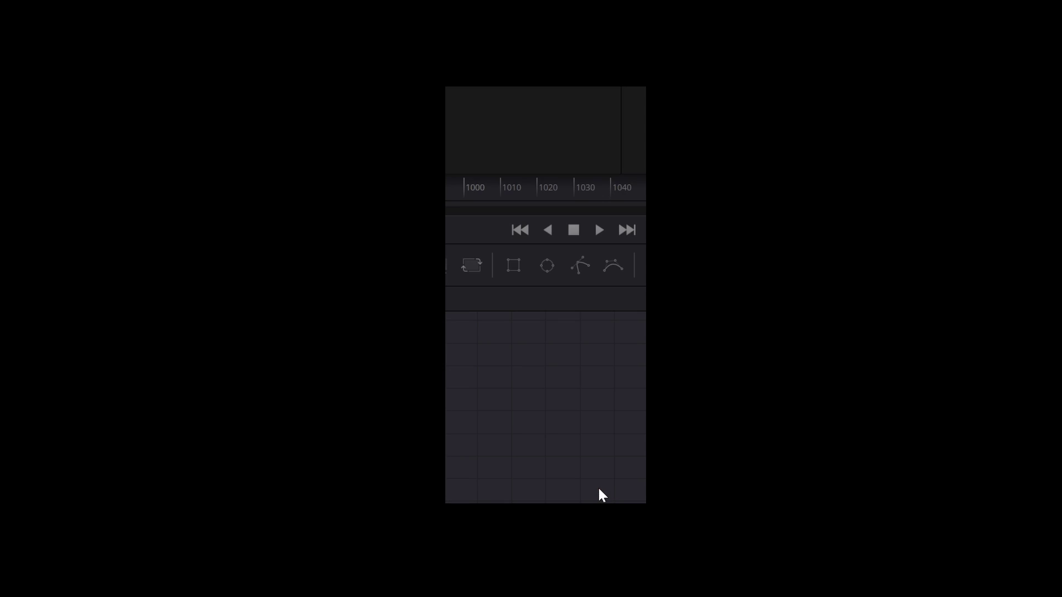
# Add a Blur node feeding LumaKeyer1 and arrange the two nodes.
pyautogui.hotkey('shift', 'space')
pyautogui.write('blur')
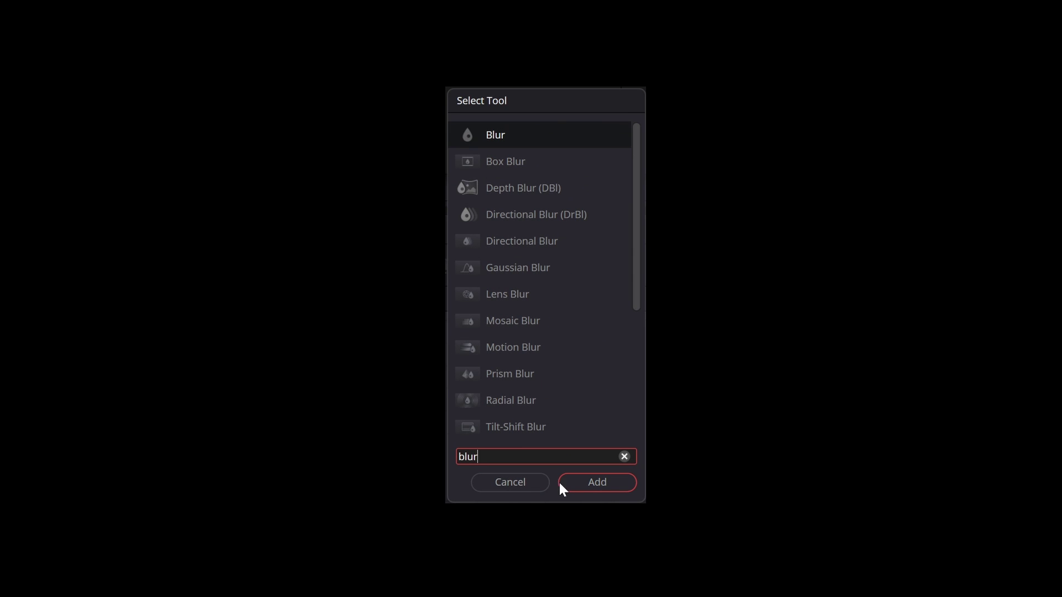
pyautogui.click(561, 486)
pyautogui.moveTo(634, 441); pyautogui.dragTo(606, 439)
pyautogui.click(574, 422)
# Set ColorCorrector1 as the Foreground link's input.
pyautogui.click(475, 439)
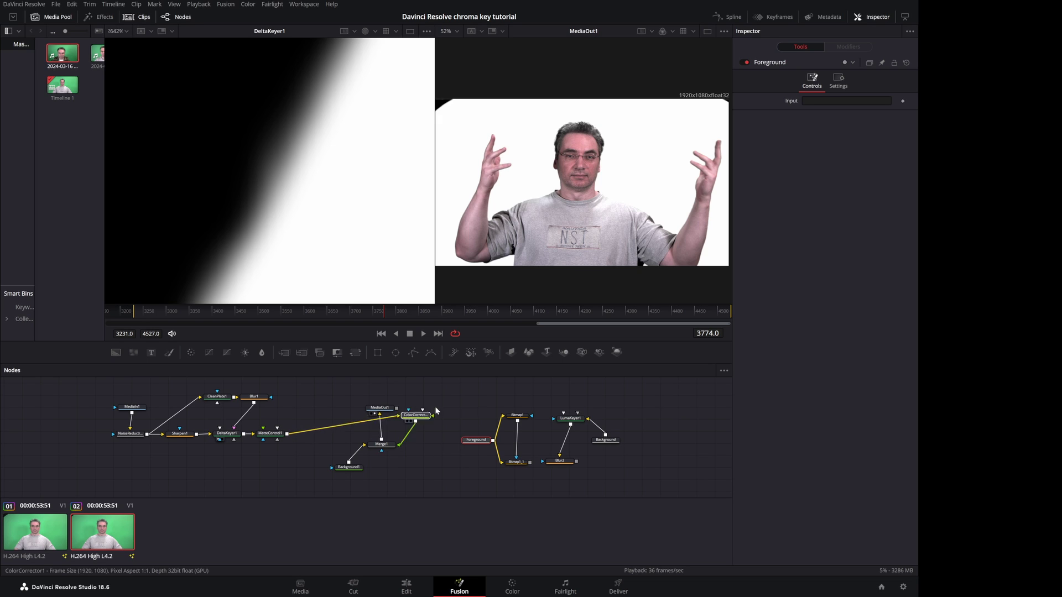
pyautogui.moveTo(822, 108); pyautogui.dragTo(829, 100)
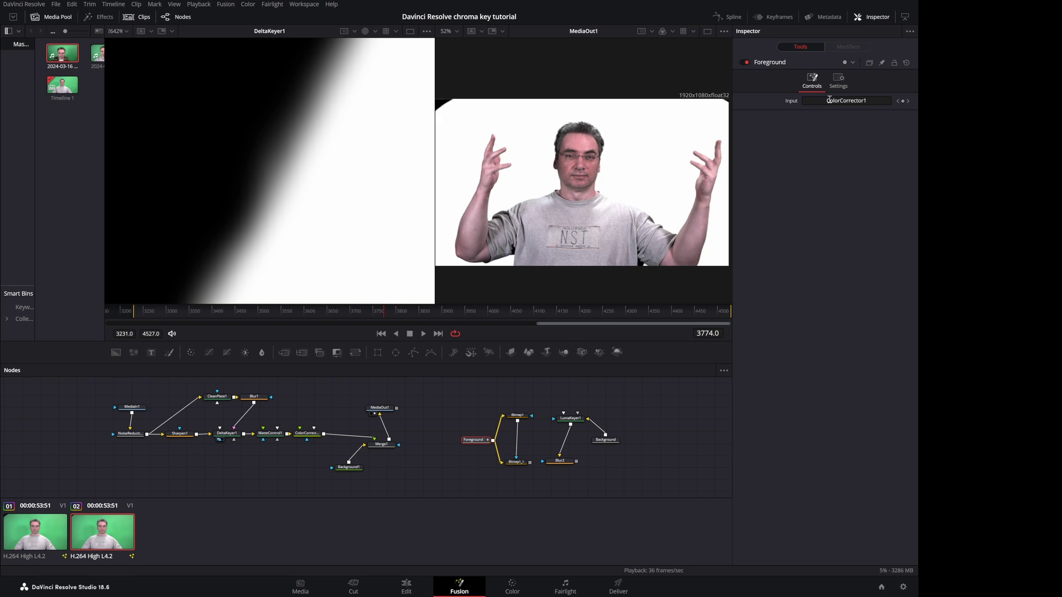
pyautogui.click(606, 440)
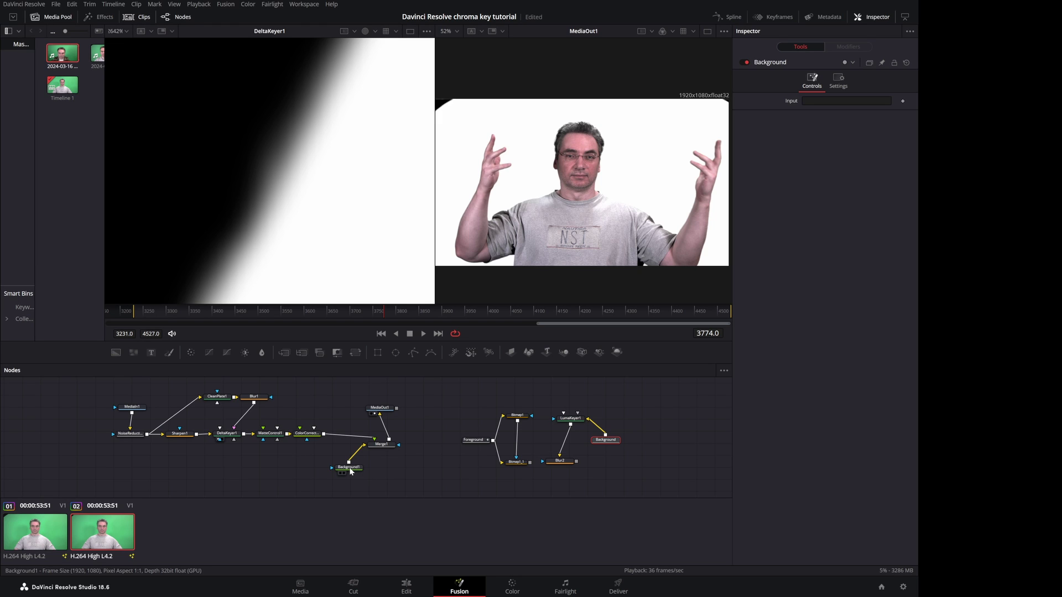
# Set Background1 as the Background link's input and view Bitmap1_1.
pyautogui.moveTo(350, 471); pyautogui.dragTo(833, 101)
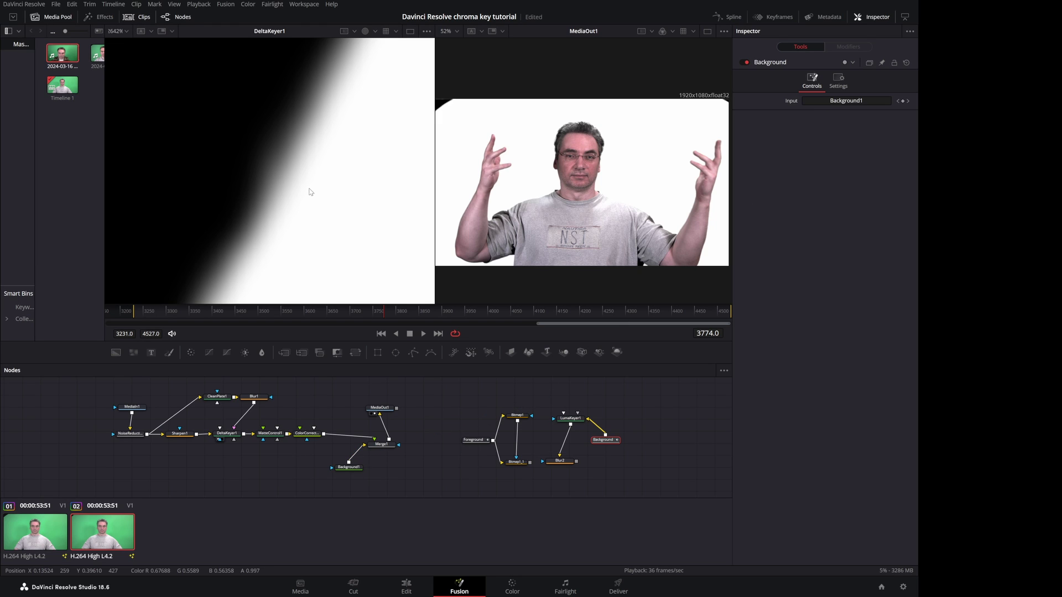
pyautogui.scroll(-10, 310, 192)
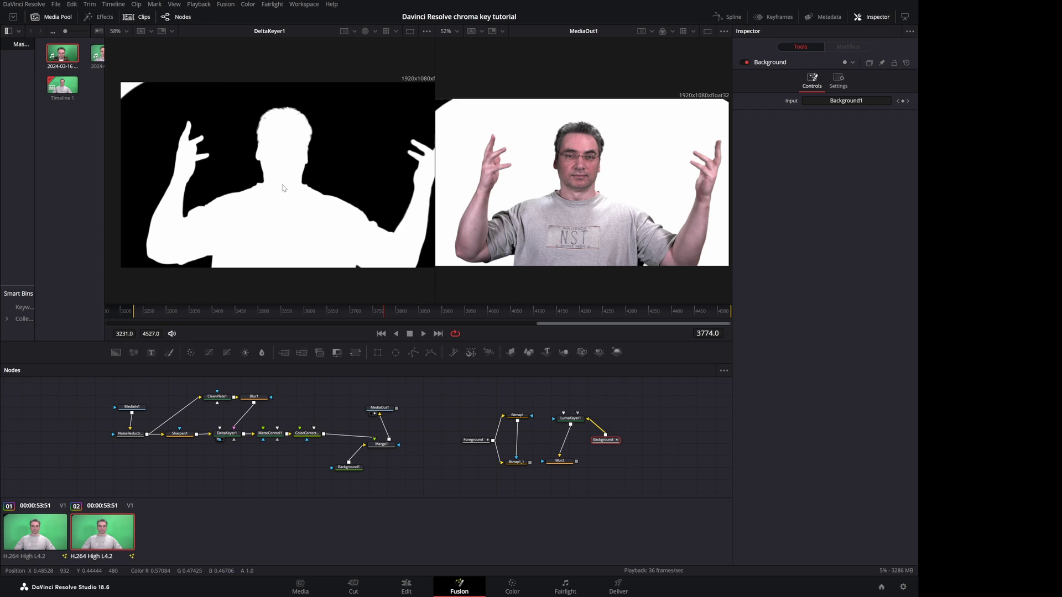
pyautogui.moveTo(283, 188); pyautogui.dragTo(267, 187)
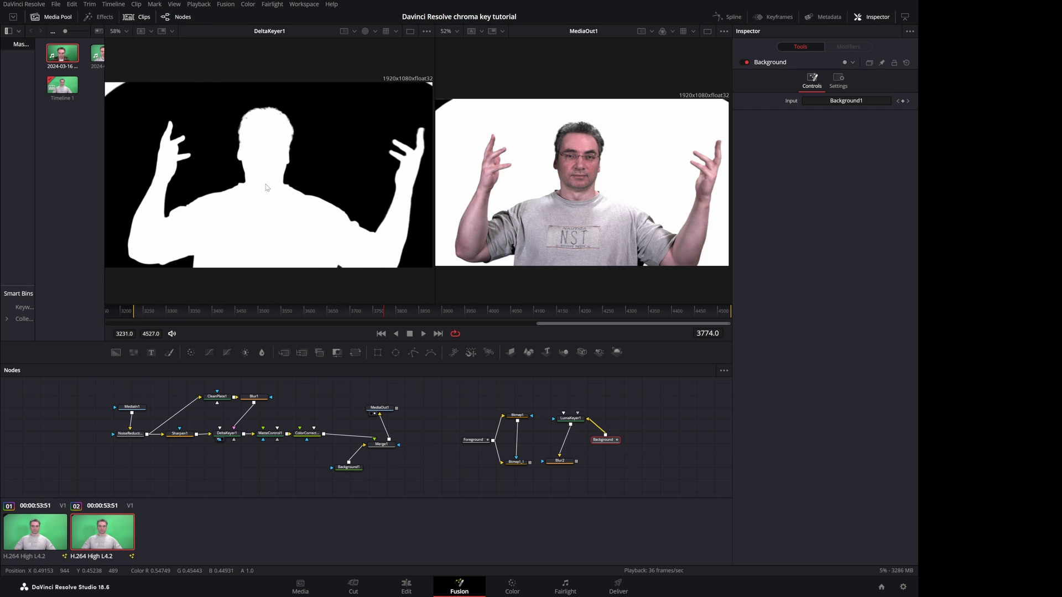
pyautogui.click(512, 468)
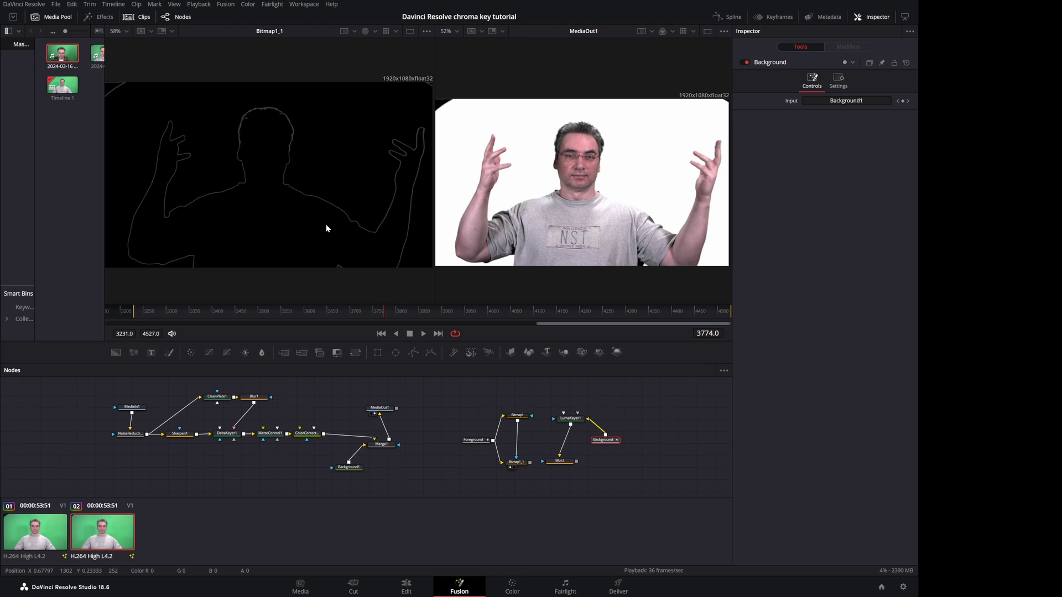
# Give Bitmap1 a Soft Edge of 0.0126 and Clipping Mode Frame.
pyautogui.click(517, 415)
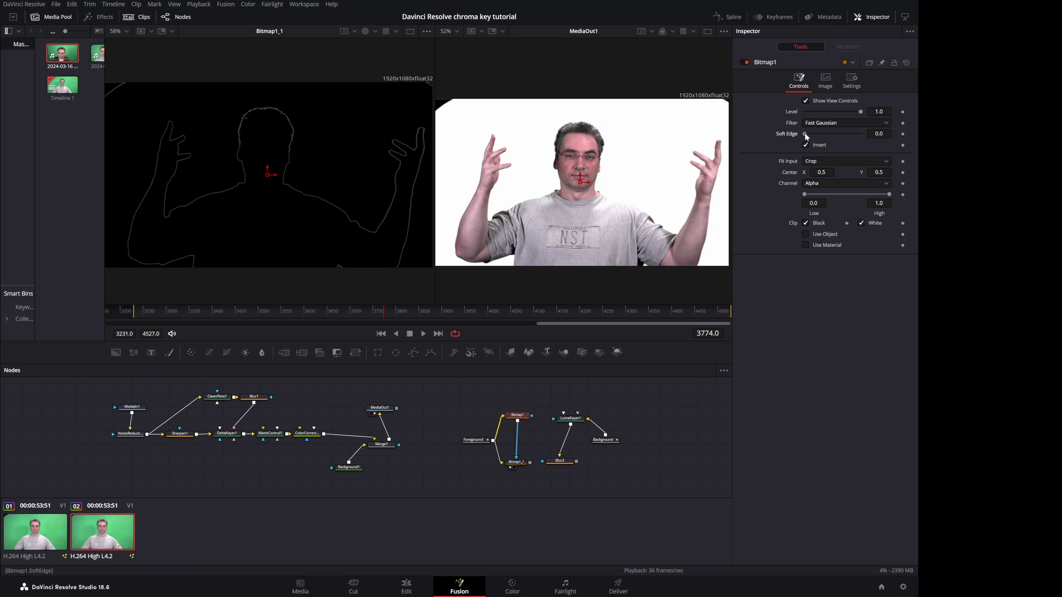
pyautogui.moveTo(805, 135)
pyautogui.mouseDown()
pyautogui.moveTo(817, 137)
pyautogui.moveTo(808, 137)
pyautogui.mouseUp()
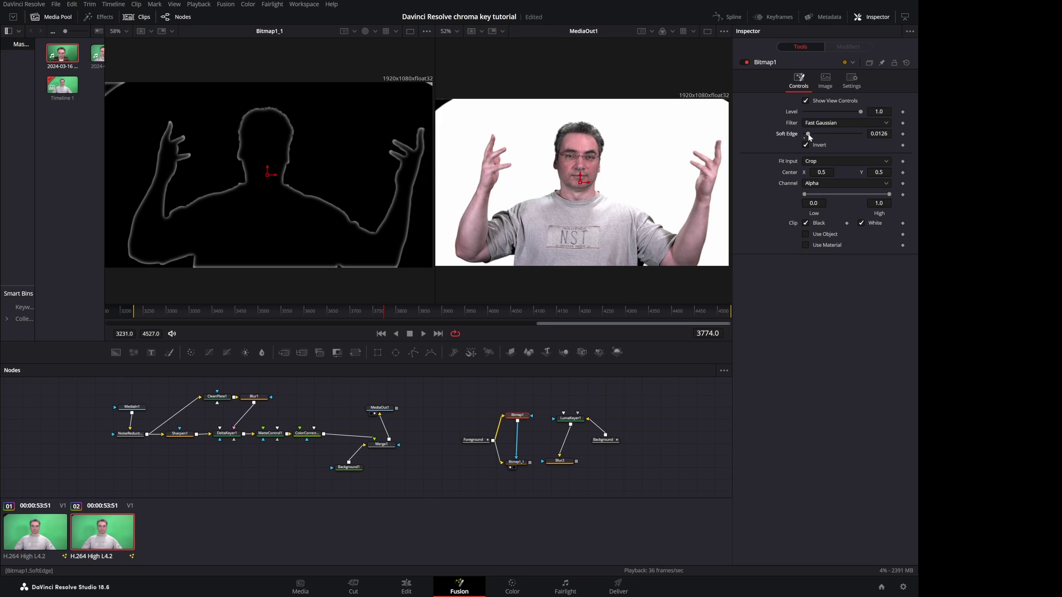
pyautogui.click(825, 81)
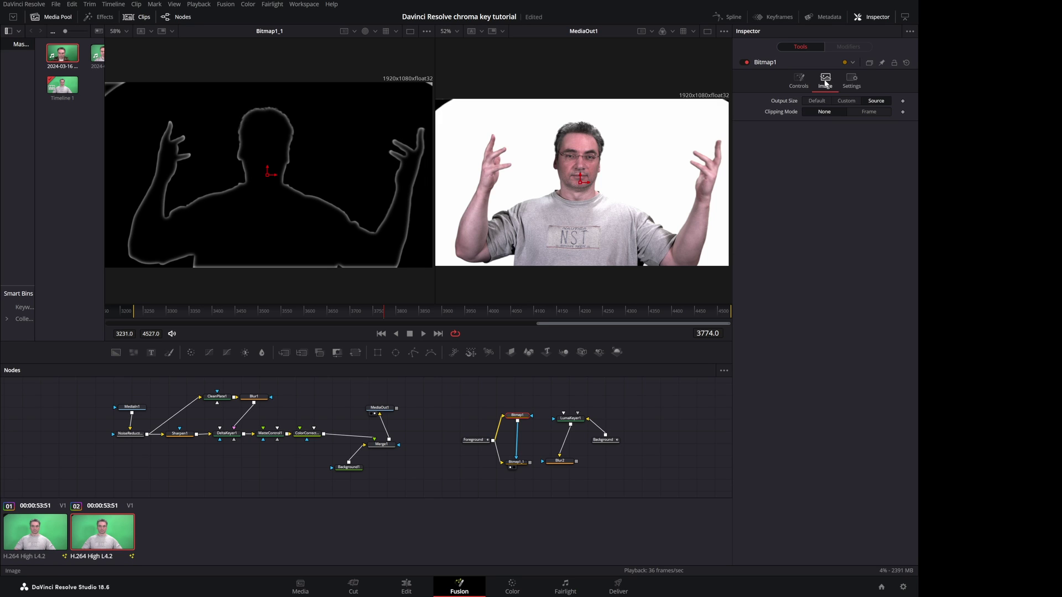
pyautogui.click(869, 112)
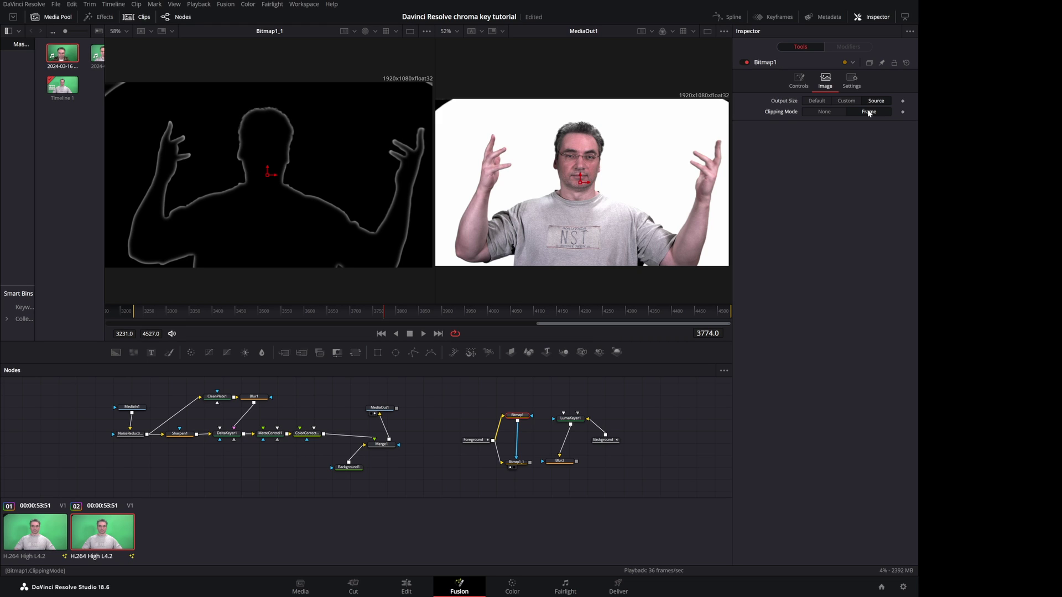
# Add Merge2 with Bitmap1_1, Blur2 and Merge1 as inputs, feeding MediaOut1.
pyautogui.moveTo(413, 353); pyautogui.dragTo(539, 395)
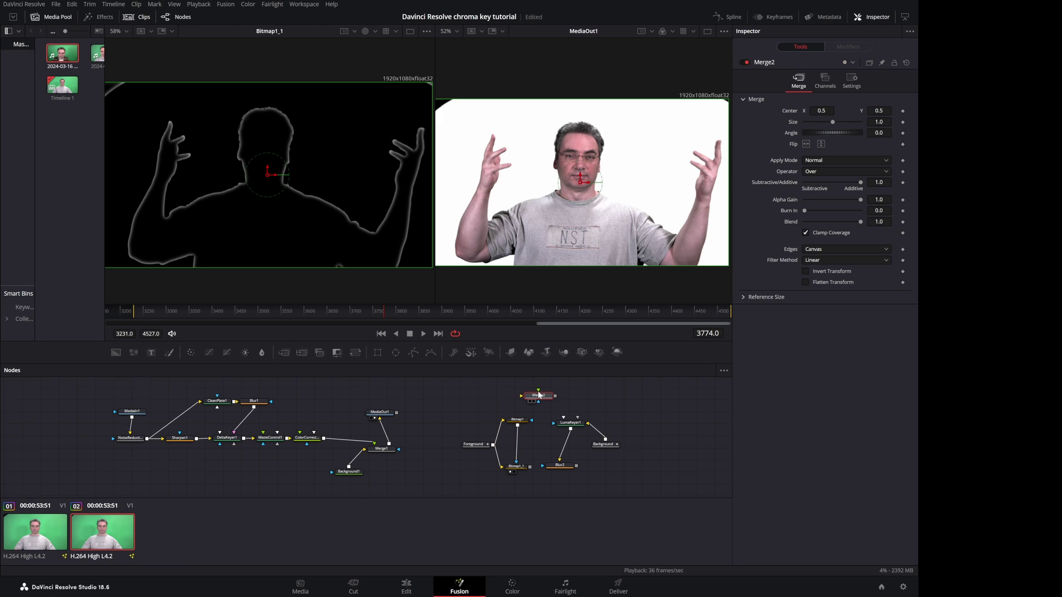
pyautogui.moveTo(530, 466); pyautogui.dragTo(539, 404)
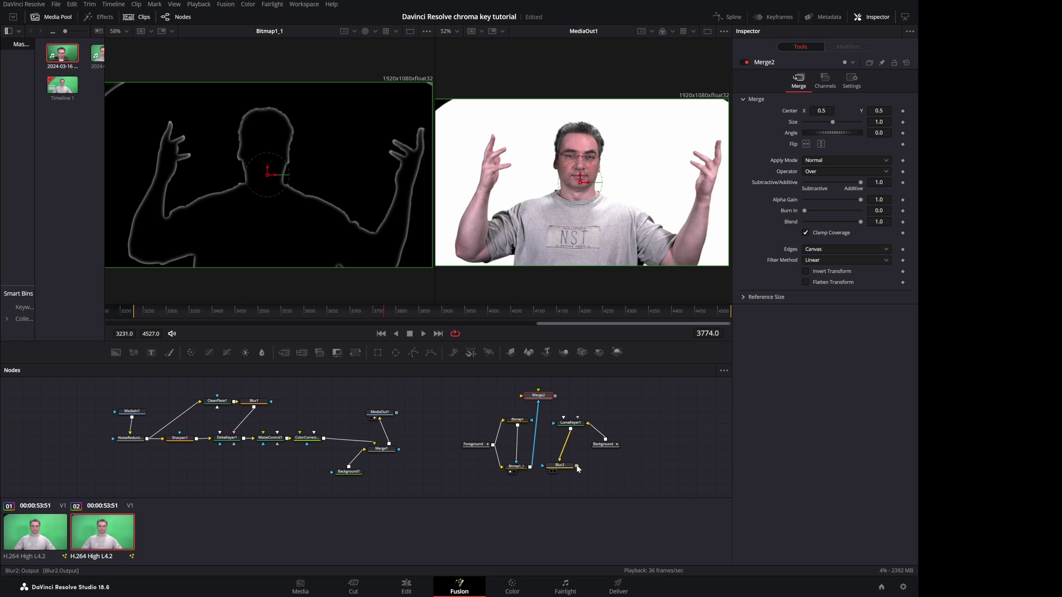
pyautogui.moveTo(577, 468)
pyautogui.mouseDown()
pyautogui.moveTo(526, 406)
pyautogui.moveTo(538, 393)
pyautogui.mouseUp()
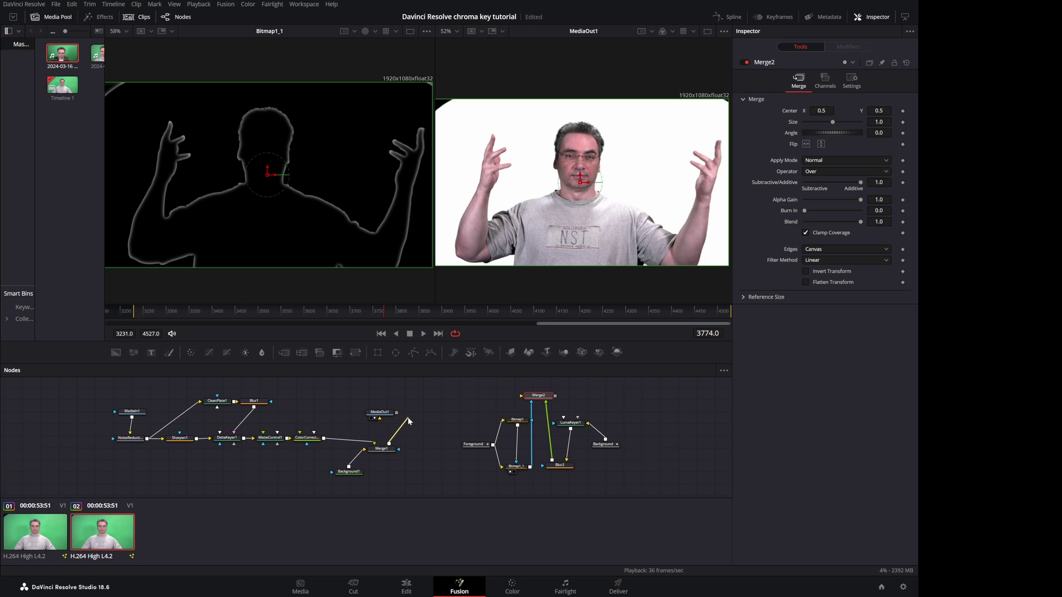
pyautogui.moveTo(389, 443); pyautogui.dragTo(521, 399)
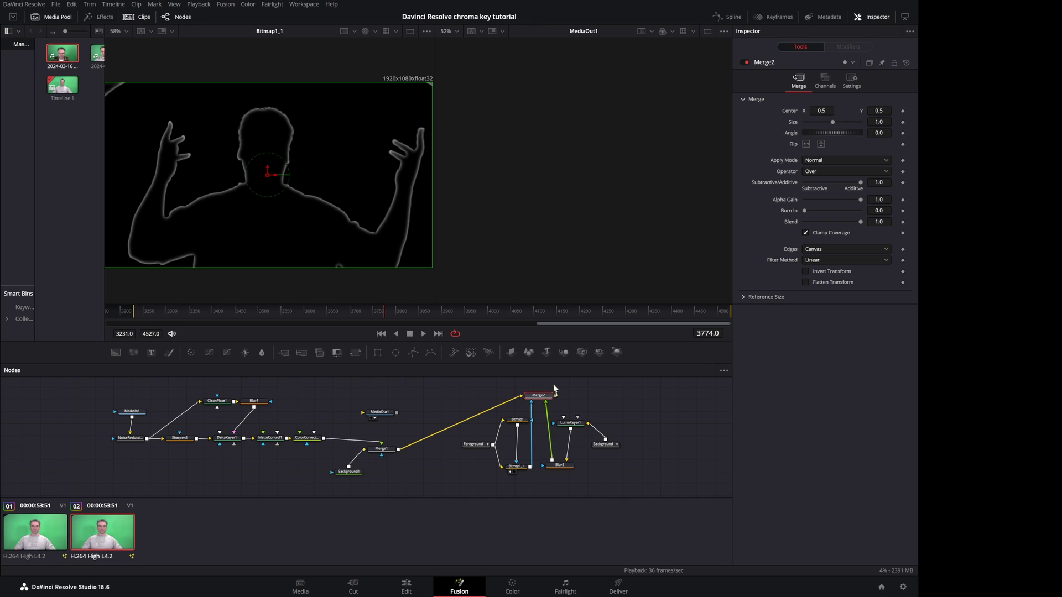
pyautogui.moveTo(555, 396); pyautogui.dragTo(362, 416)
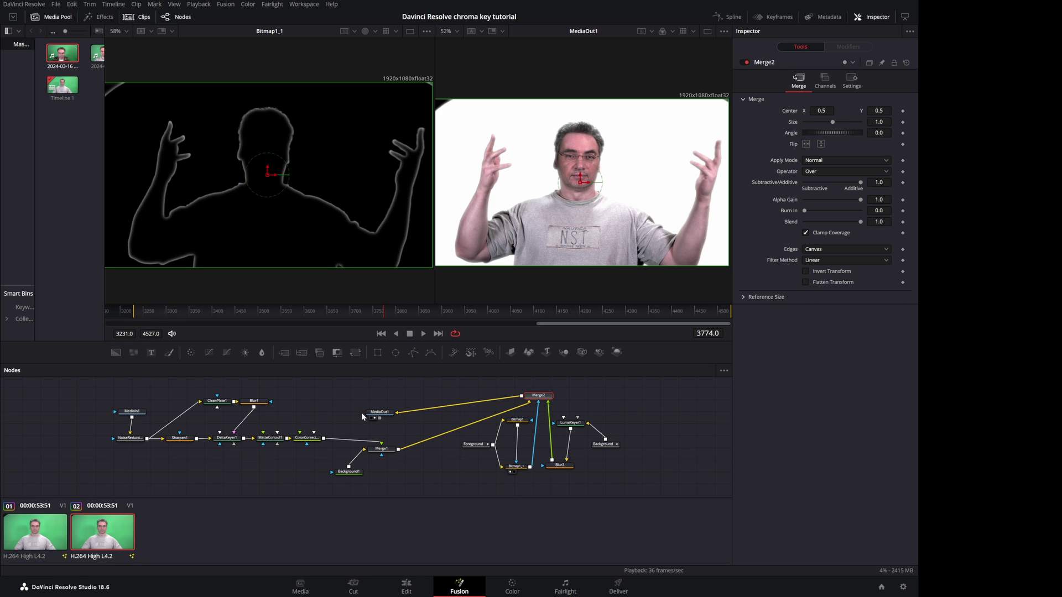
# Set Bitmap1's Soft Edge to 0.005.
pyautogui.click(517, 420)
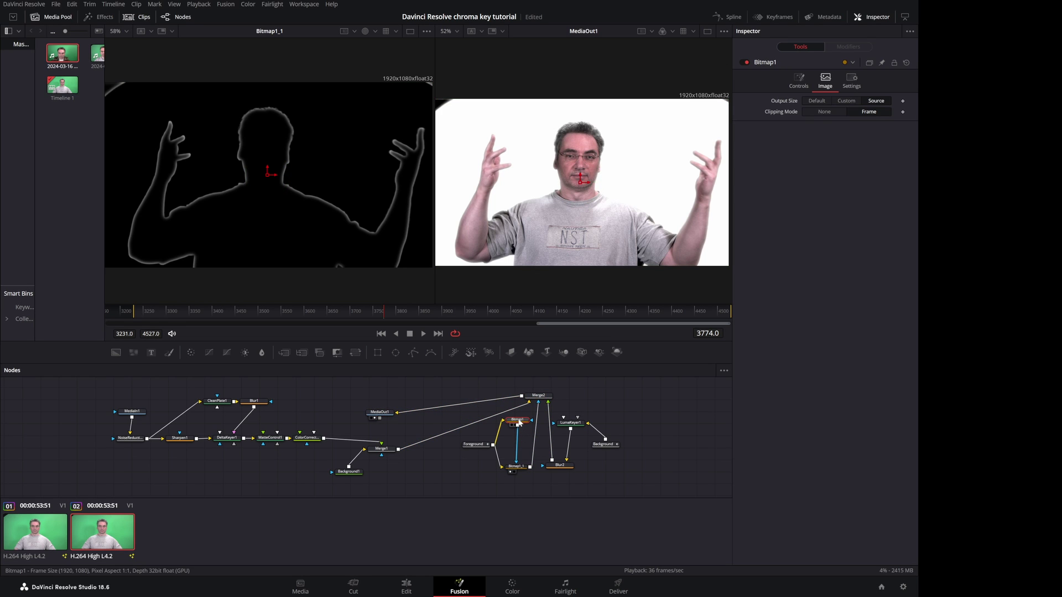
pyautogui.click(799, 80)
pyautogui.moveTo(808, 136); pyautogui.dragTo(811, 136)
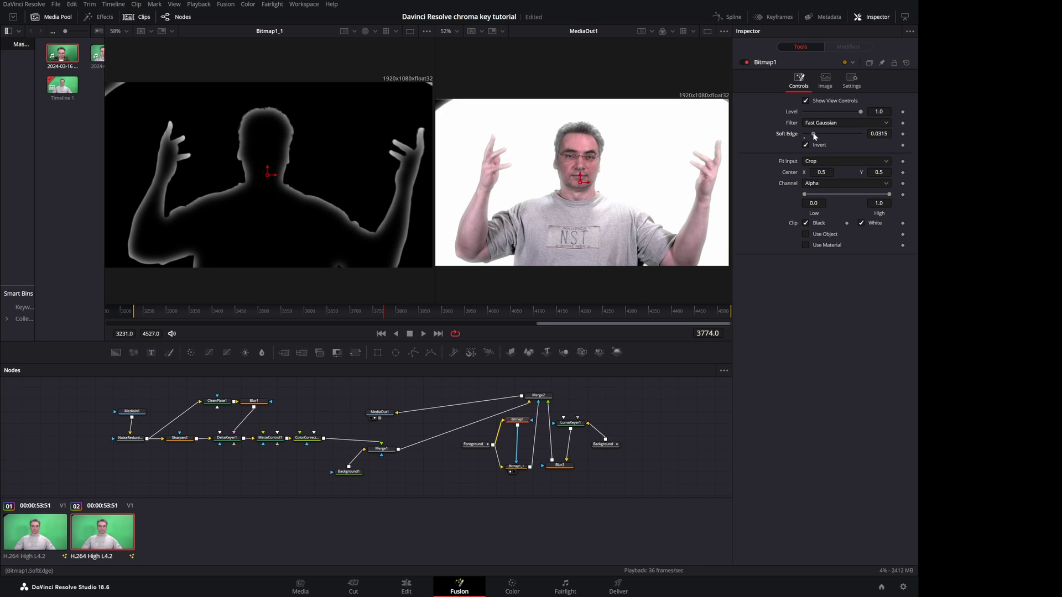
pyautogui.click(884, 133)
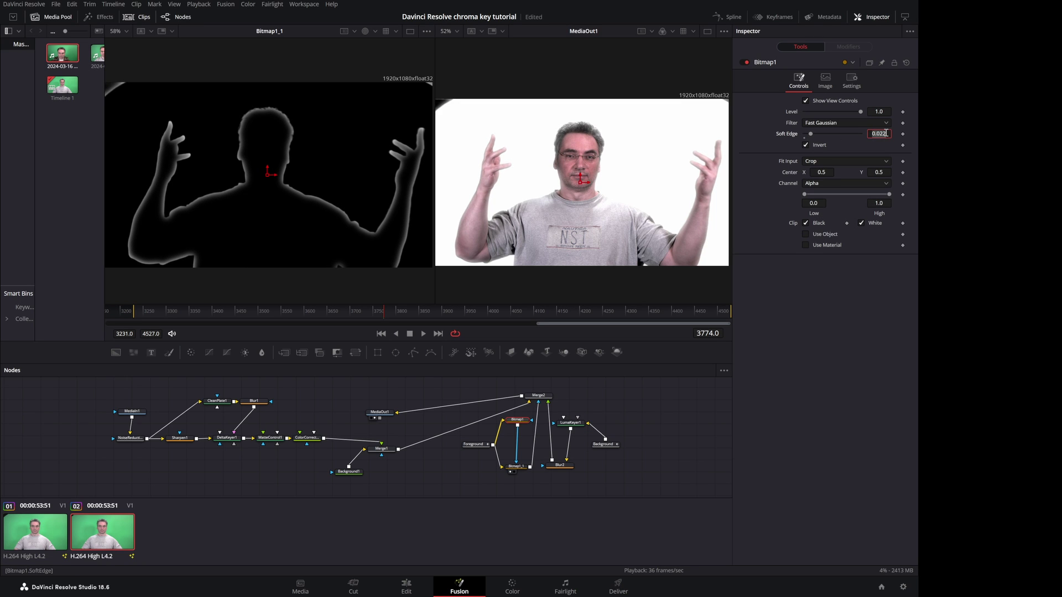
pyautogui.write('0.005')
pyautogui.click(613, 164)
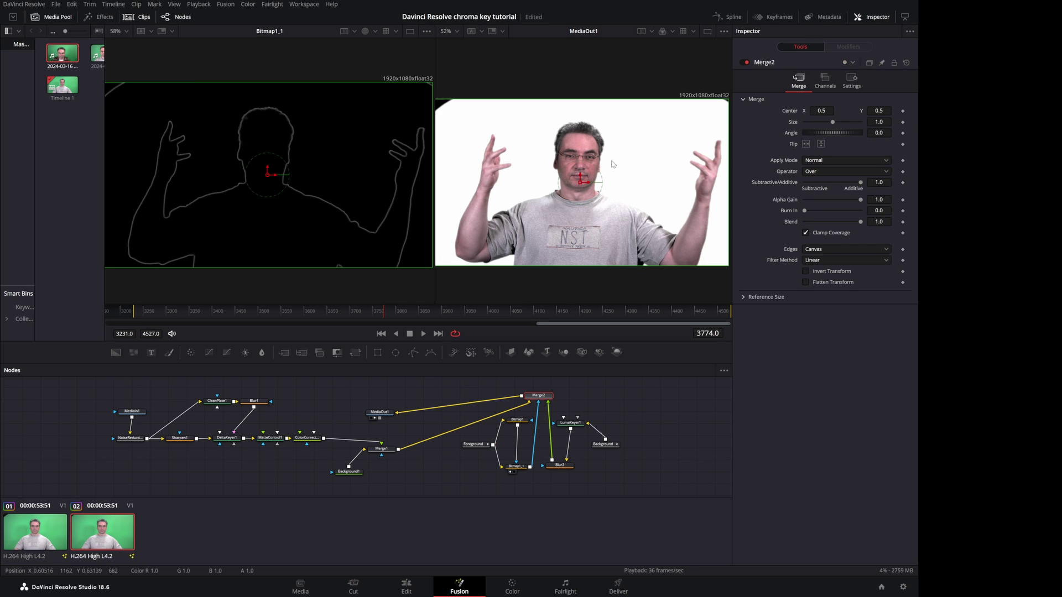
pyautogui.scroll(-2, 612, 164)
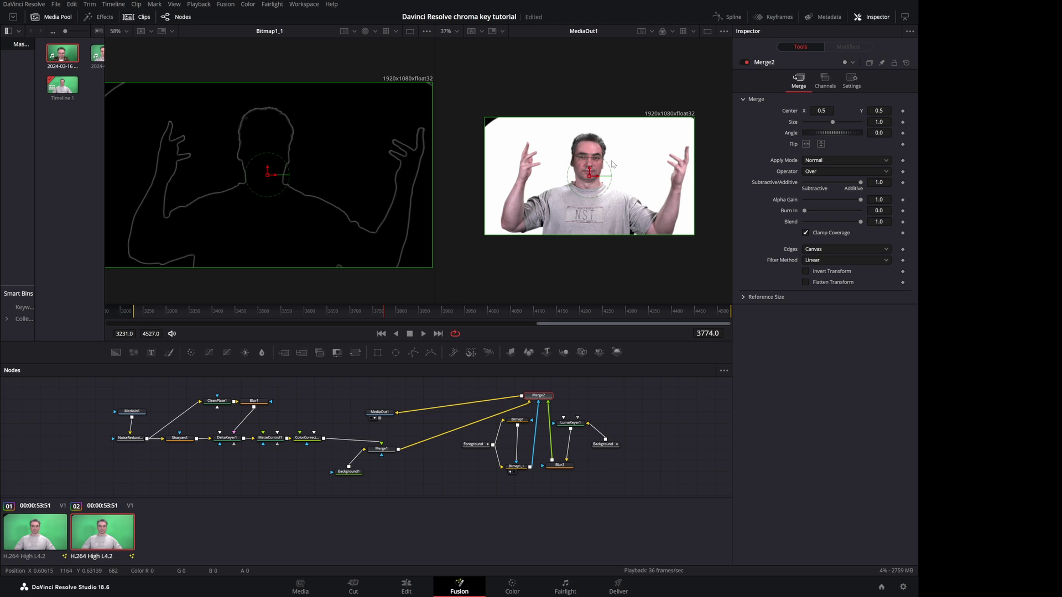
# Draw a polygon garbage matte along the frame's top edge and connect it to DeltaKeyer1.
pyautogui.moveTo(416, 354); pyautogui.dragTo(273, 473)
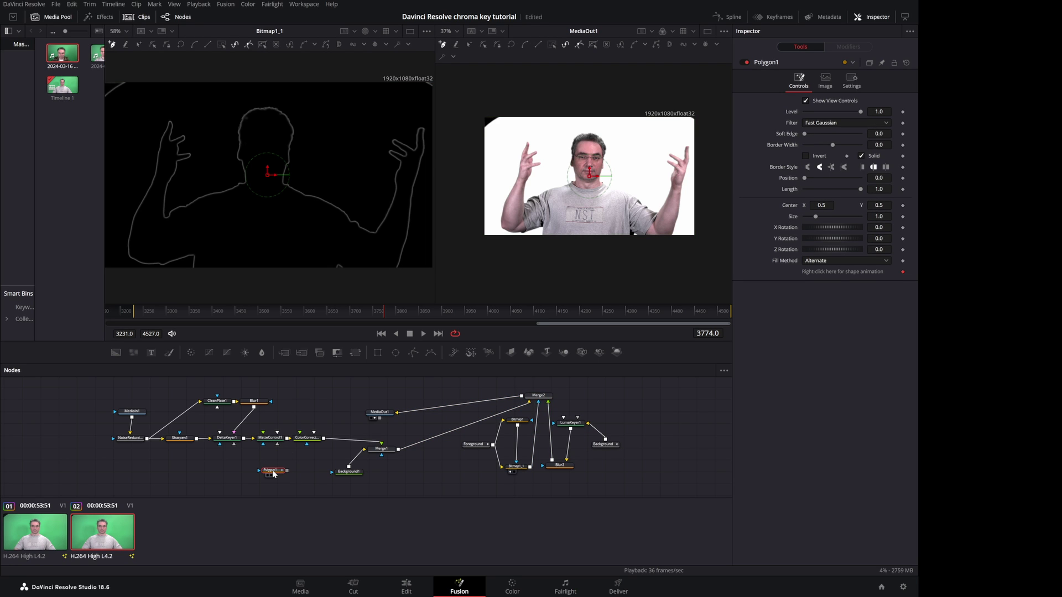
pyautogui.click(511, 114)
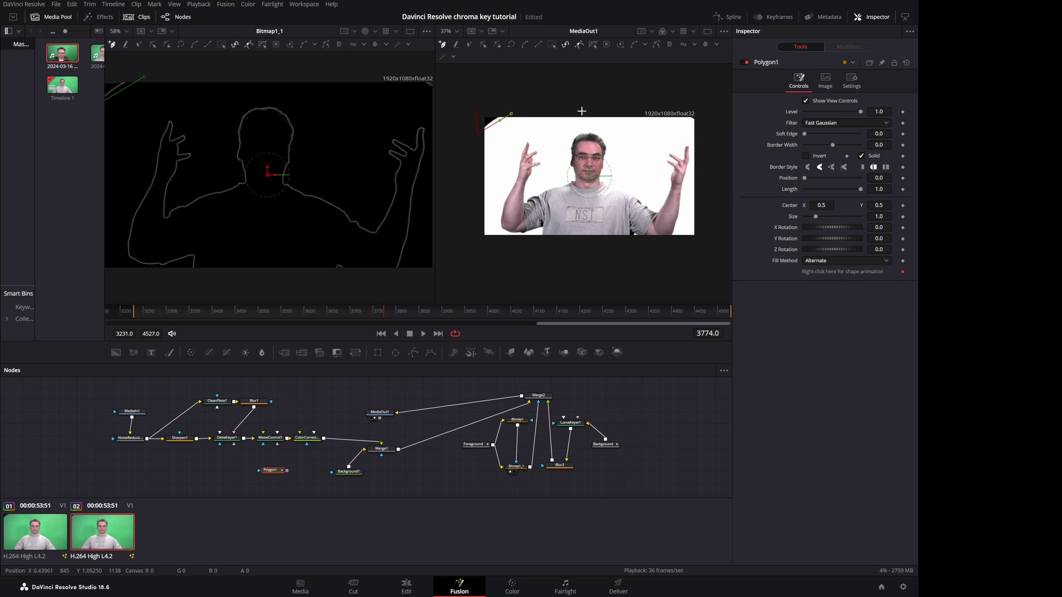
pyautogui.click(698, 104)
pyautogui.click(477, 110)
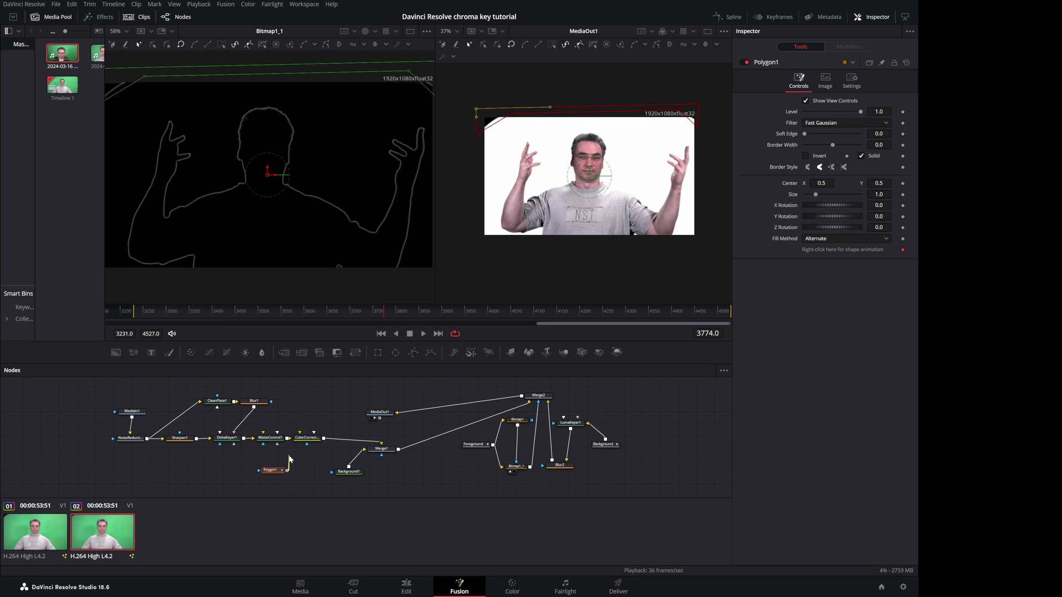
pyautogui.moveTo(279, 454); pyautogui.dragTo(239, 455)
pyautogui.moveTo(236, 455); pyautogui.dragTo(234, 444)
pyautogui.click(380, 415)
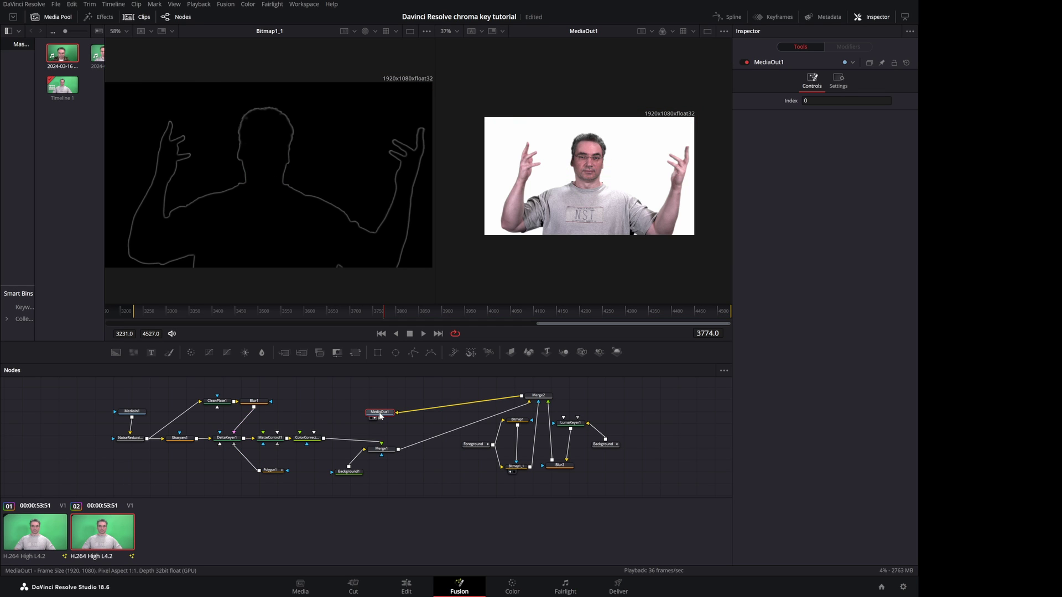
# On the Color page, add serial node 02.
pyautogui.click(513, 585)
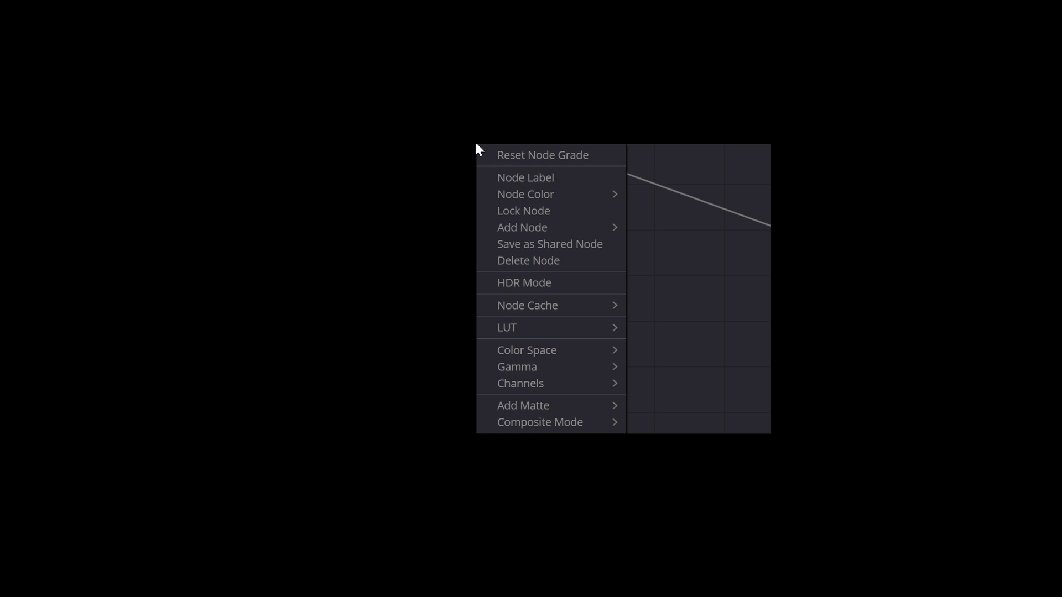
pyautogui.moveTo(524, 227)
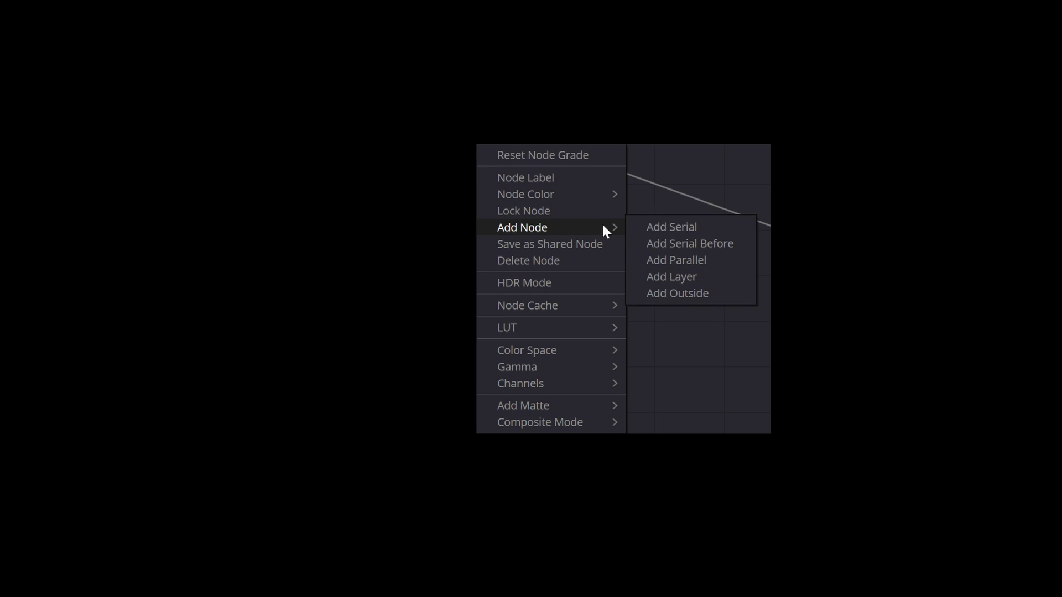
pyautogui.click(666, 227)
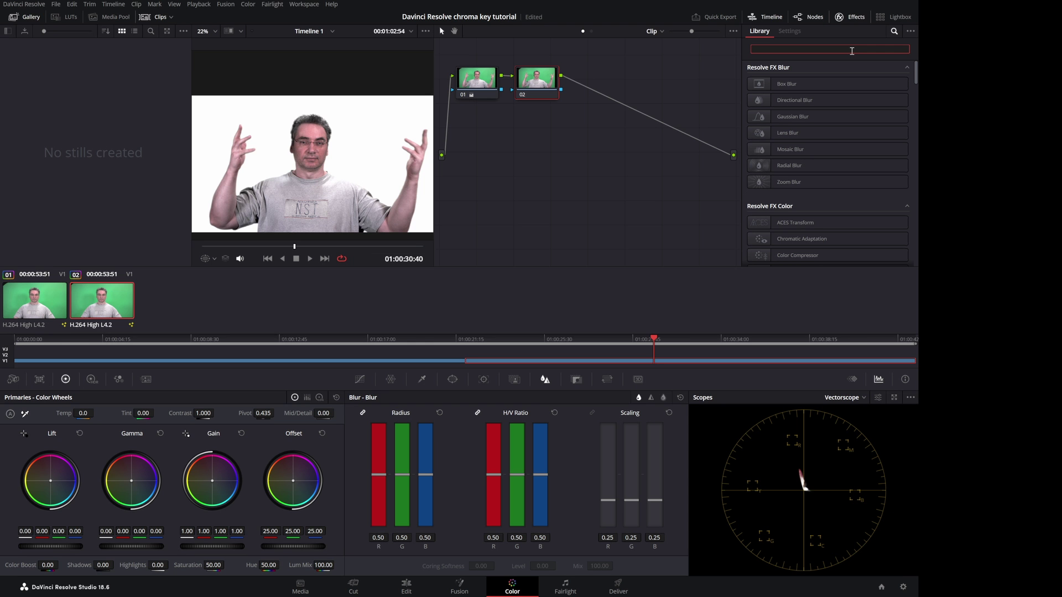
# Apply Motion Blur to node 02 with Better estimation and Large motion range.
pyautogui.write('motion')
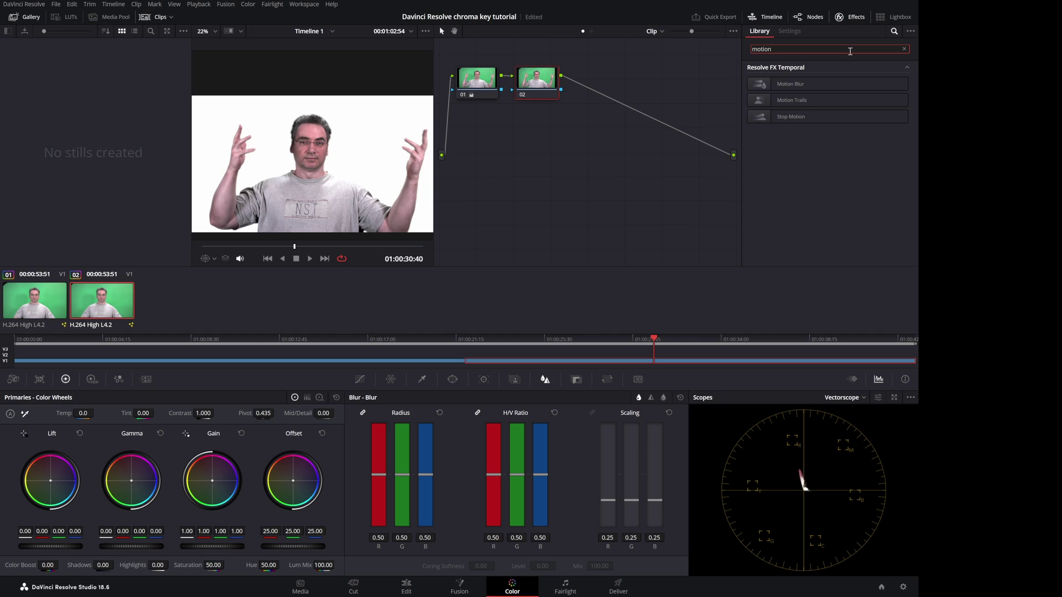
pyautogui.moveTo(791, 84); pyautogui.dragTo(541, 83)
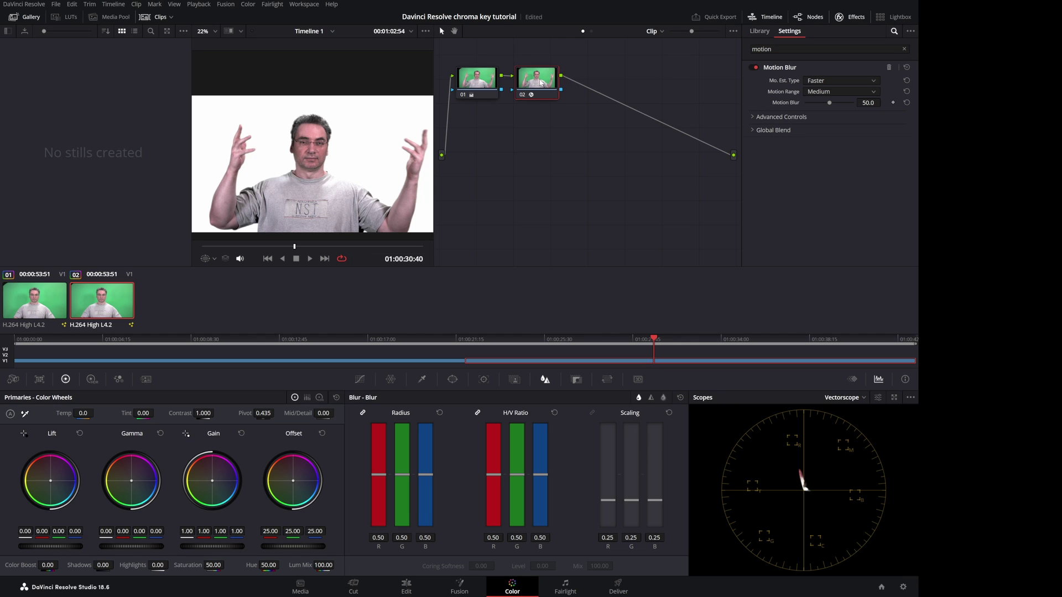
pyautogui.click(840, 81)
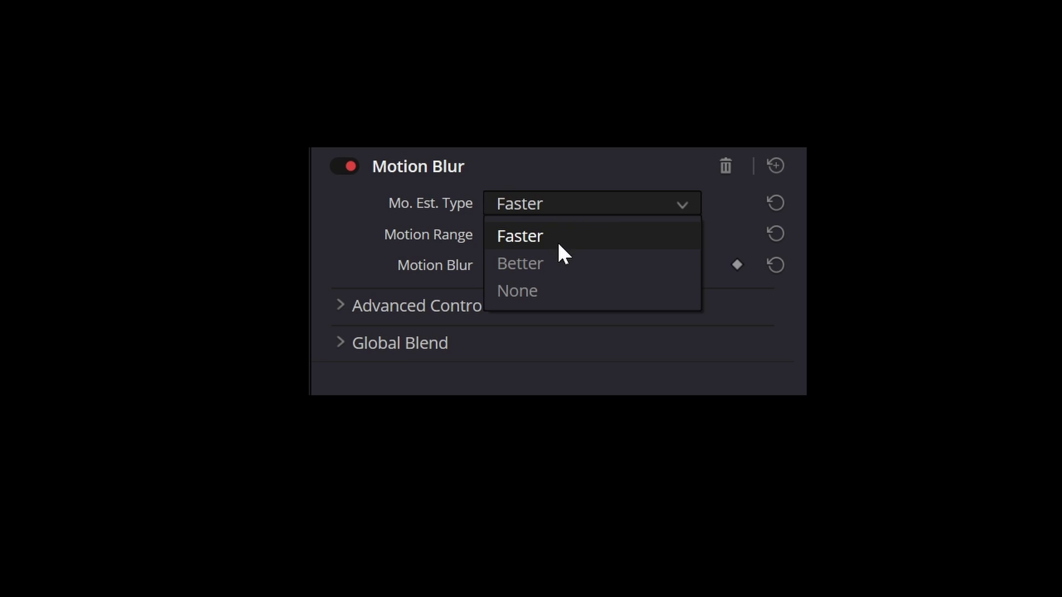
pyautogui.click(555, 261)
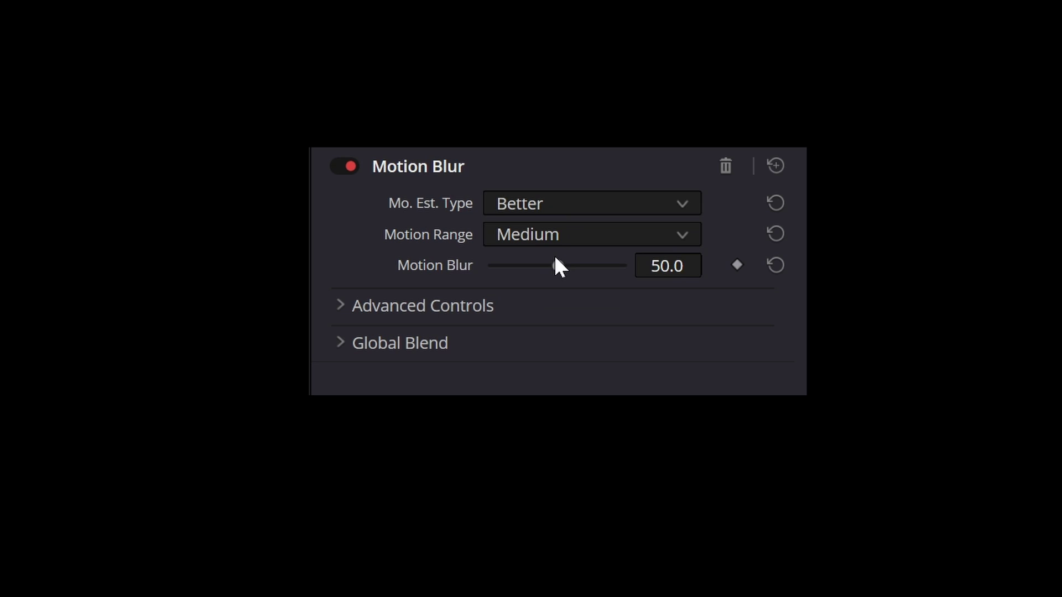
pyautogui.click(557, 241)
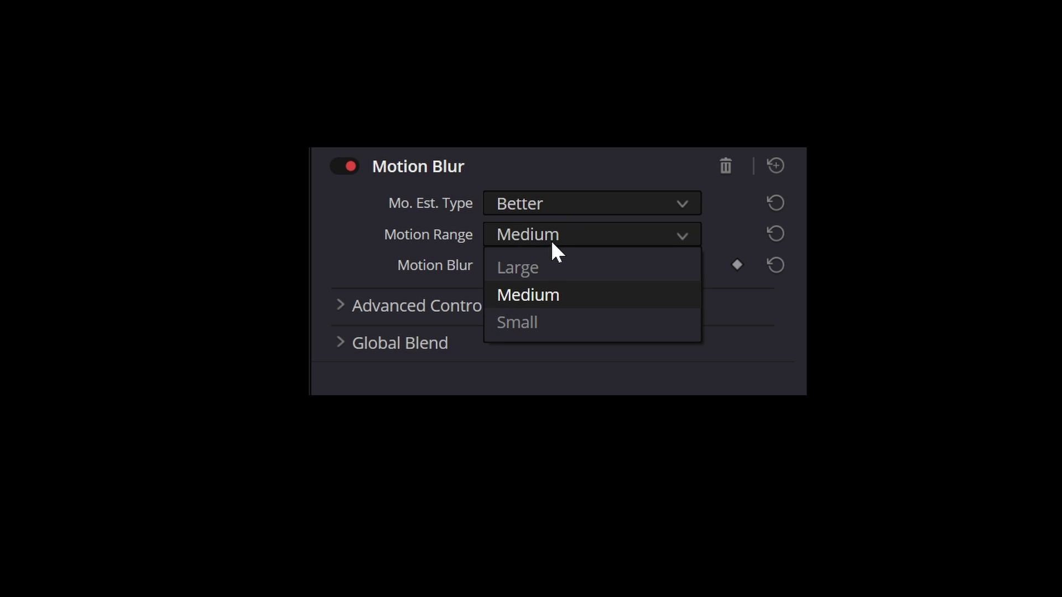
pyautogui.click(540, 261)
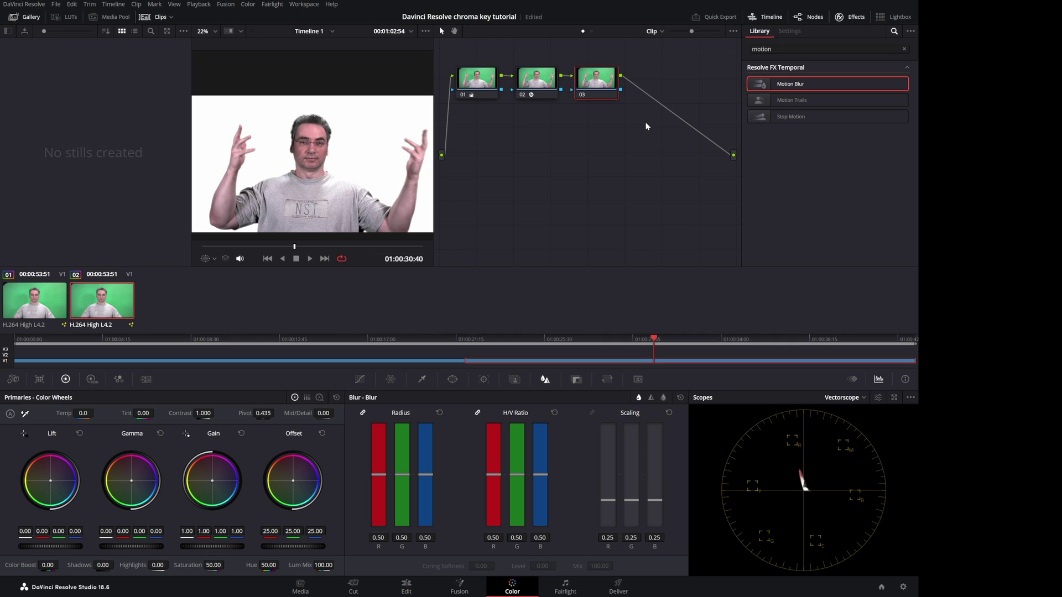
# Apply the Halation effect to node 03.
pyautogui.click(738, 49)
pyautogui.hotkey('ctrl', 'a')
pyautogui.press('BackSpace')
pyautogui.write('hala')
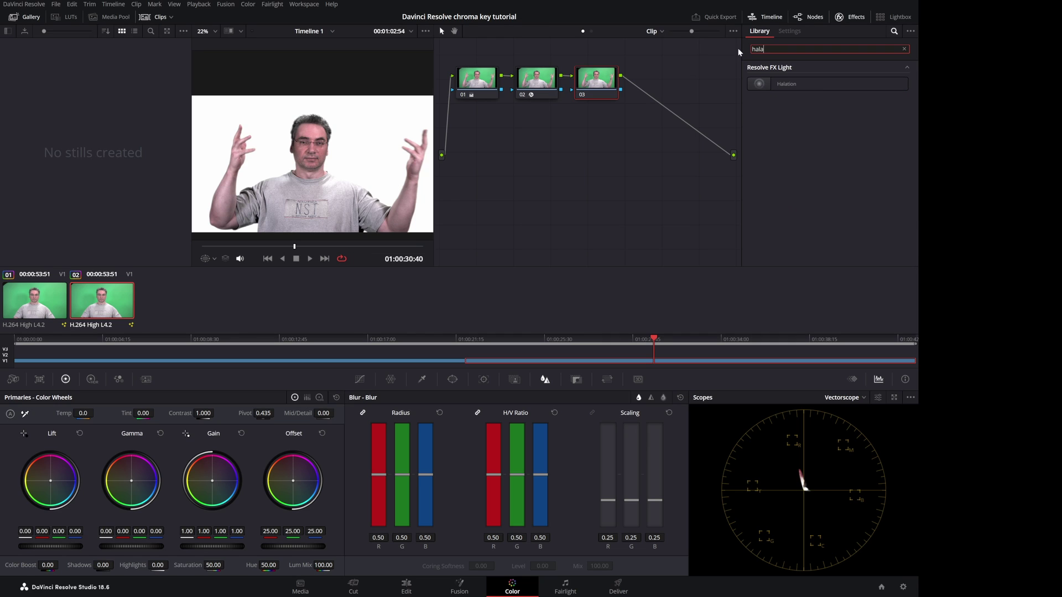
pyautogui.moveTo(786, 83); pyautogui.dragTo(606, 86)
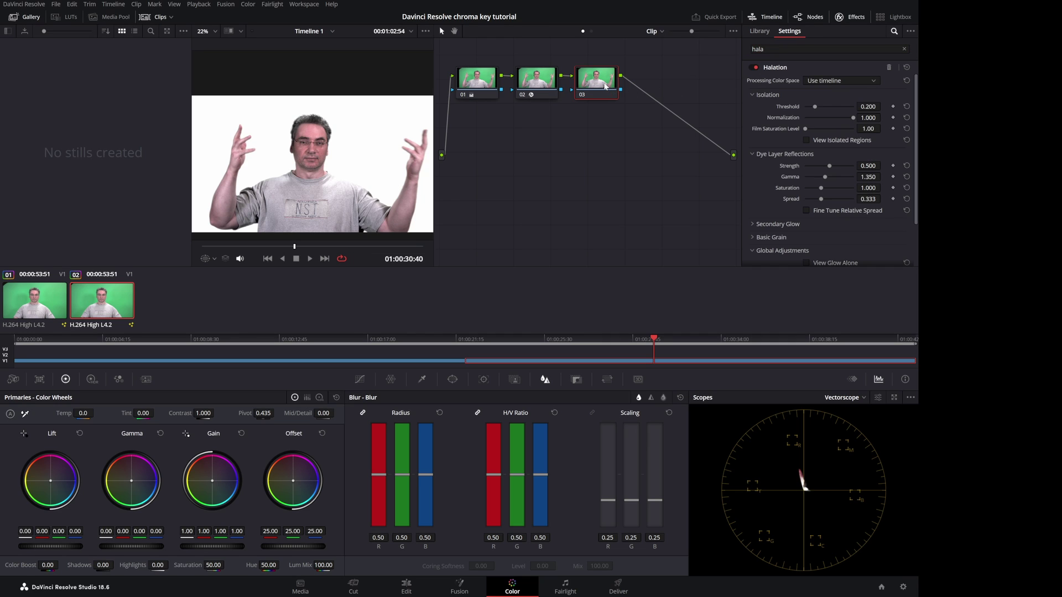
# Set Halation Strength to 0.165 and Spread to 0.
pyautogui.click(864, 165)
pyautogui.press('BackSpace')
pyautogui.press('Return')
pyautogui.moveTo(822, 200); pyautogui.dragTo(790, 201)
pyautogui.moveTo(294, 248); pyautogui.dragTo(311, 249)
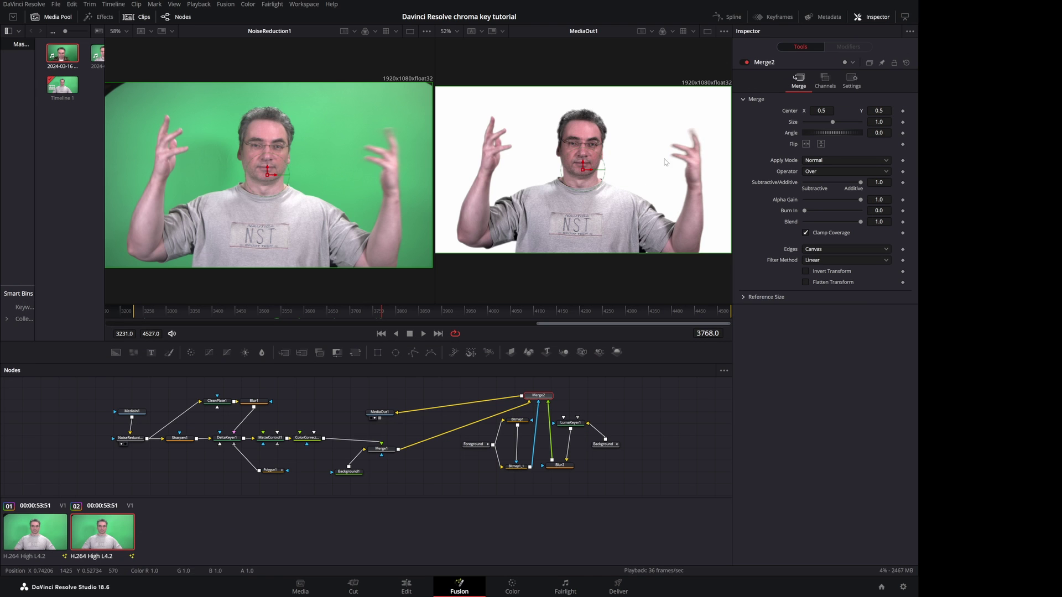
# Zoom in and pan the Fusion viewer to inspect the keyed hand's blurred edge close up.
pyautogui.scroll(5, 584, 184)
pyautogui.scroll(3, 584, 184)
pyautogui.scroll(8, 400, 154)
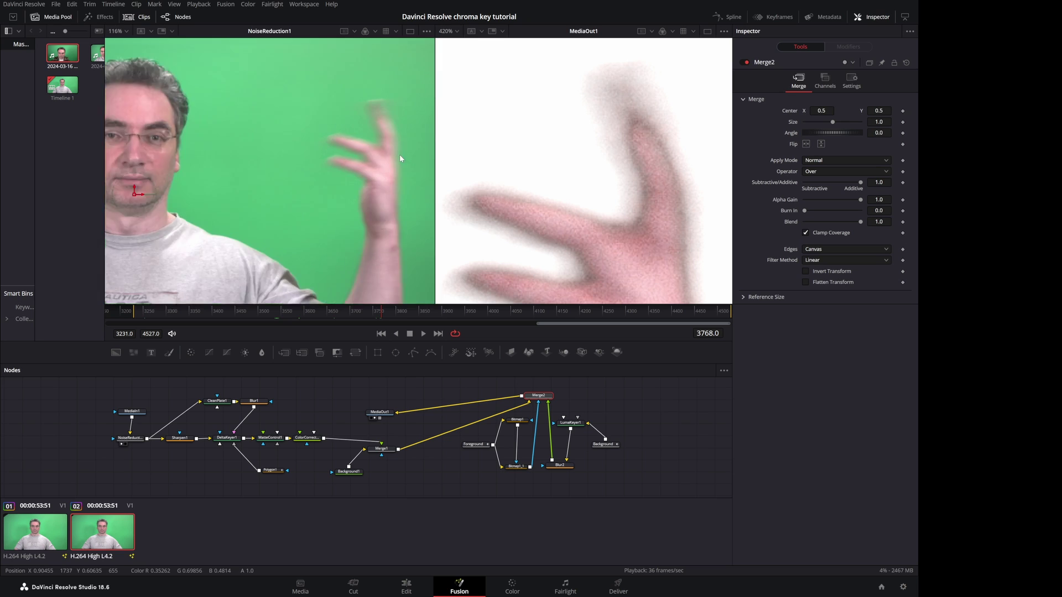
pyautogui.moveTo(359, 208); pyautogui.dragTo(326, 223)
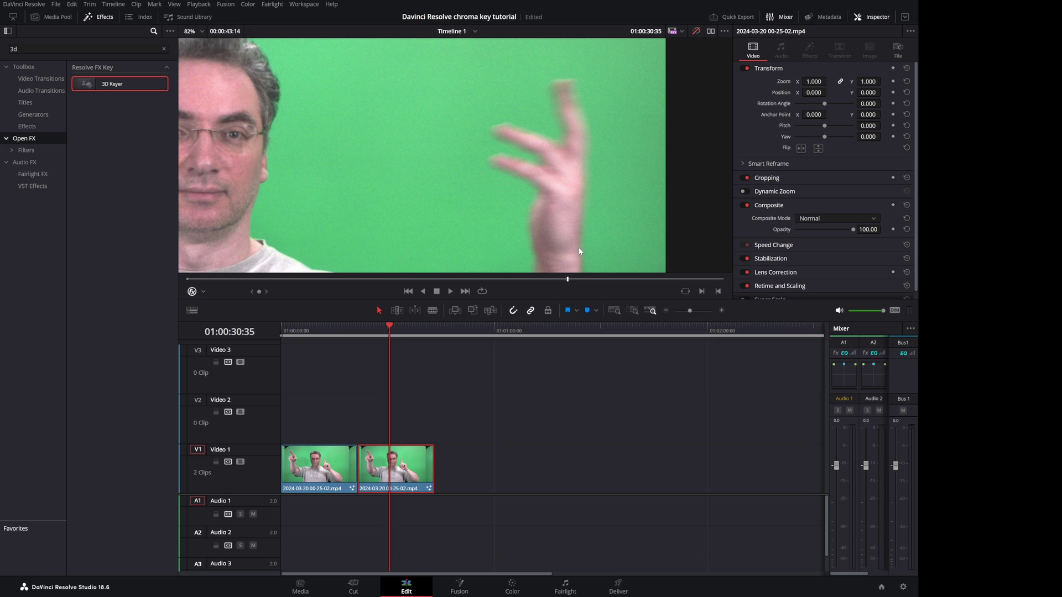
pyautogui.moveTo(567, 282); pyautogui.dragTo(654, 281)
pyautogui.scroll(-5, 575, 223)
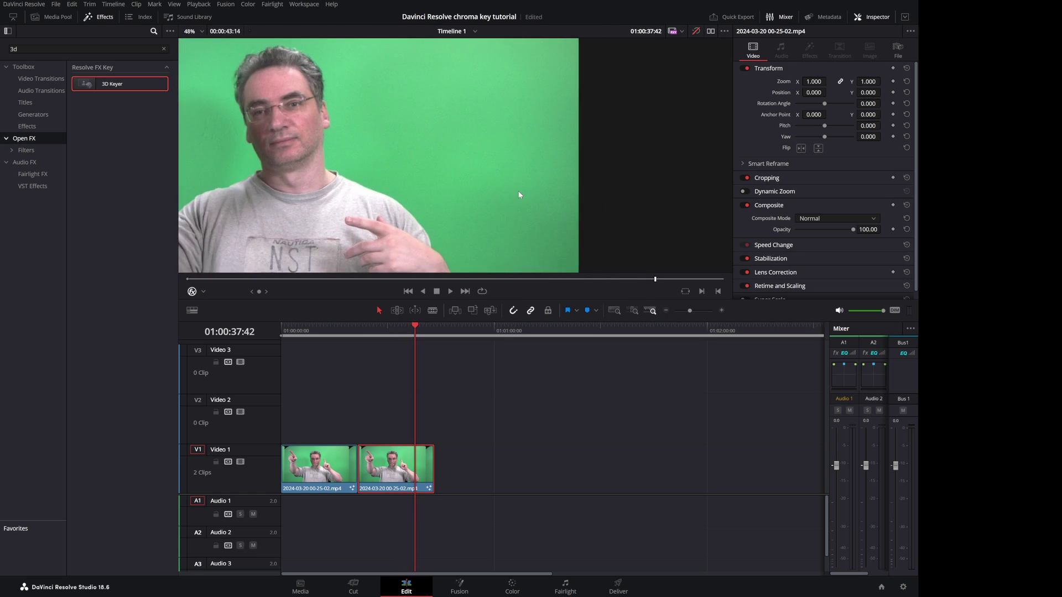
pyautogui.moveTo(543, 221); pyautogui.dragTo(631, 224)
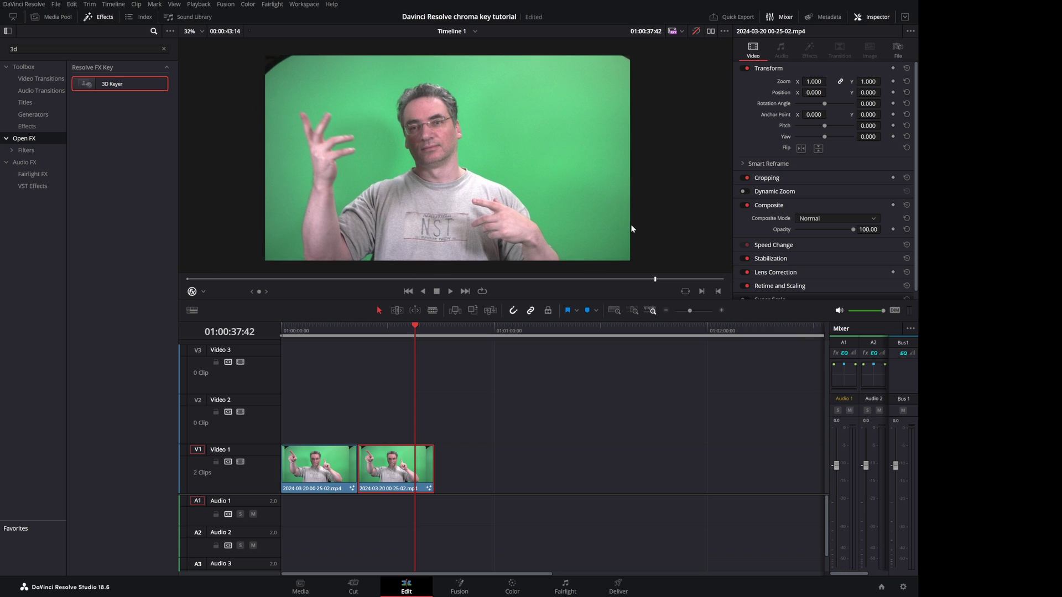
pyautogui.moveTo(633, 279); pyautogui.dragTo(590, 282)
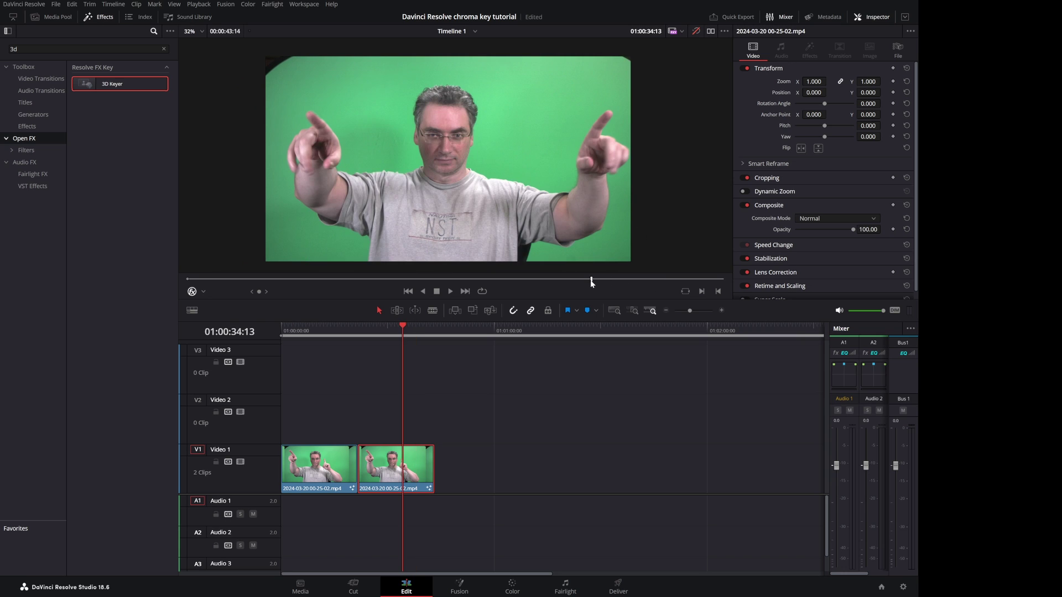